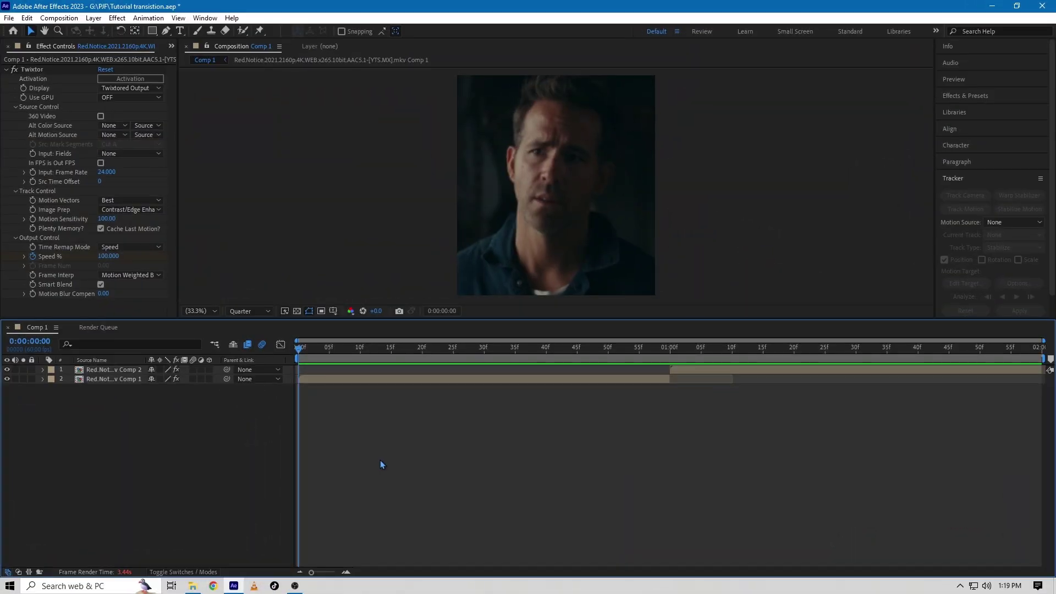
Create a new adjustment layer, duplicate it to three, and select the third one.
key("ctrl+alt+y")
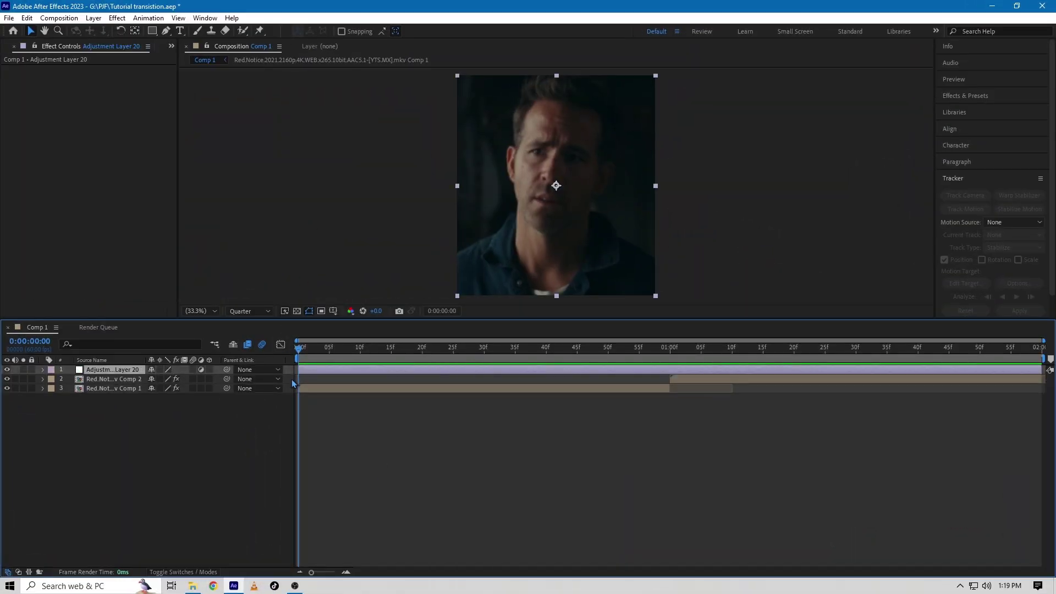
key("ctrl+d")
key("ctrl+d")
left_click(124, 389)
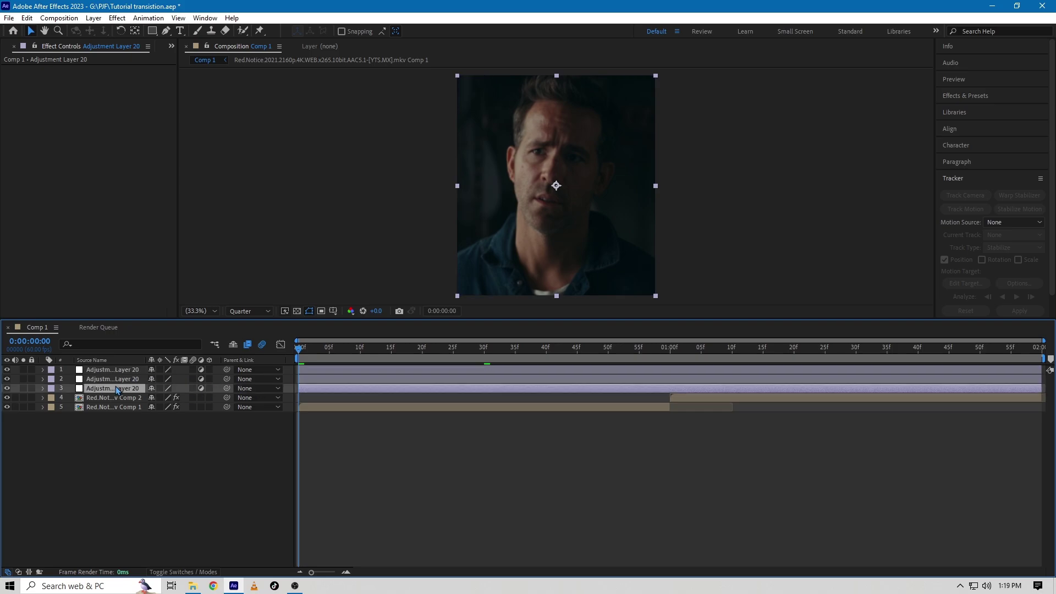
Apply S_Shake via FX Console and keyframe Amplitude 0, then 1 at one second, then 0 at the end.
key("ctrl+space")
type("S")
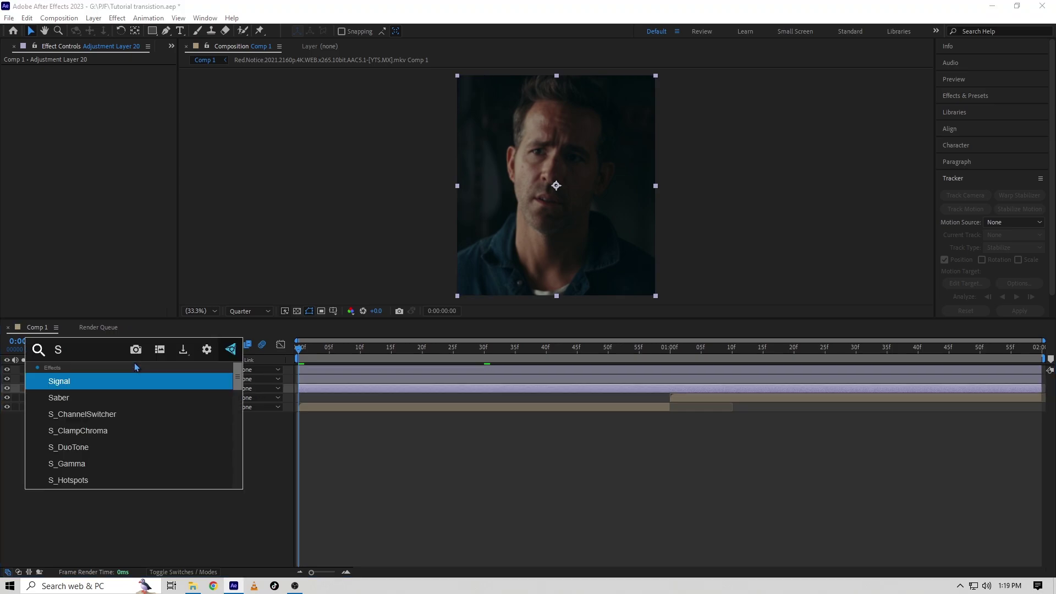
type("_shake")
key("Return")
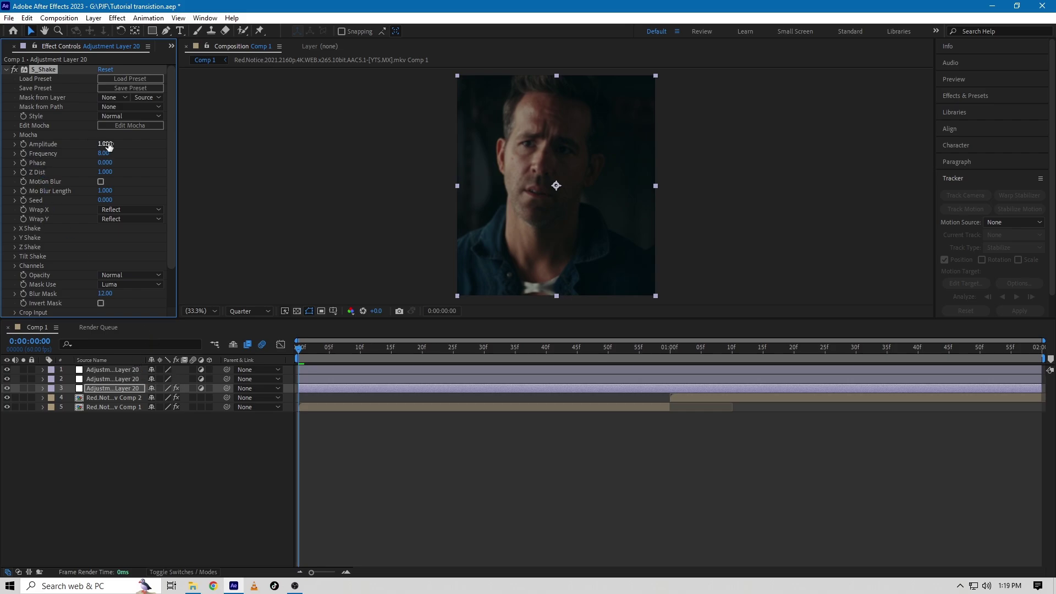
type("0")
key("Return")
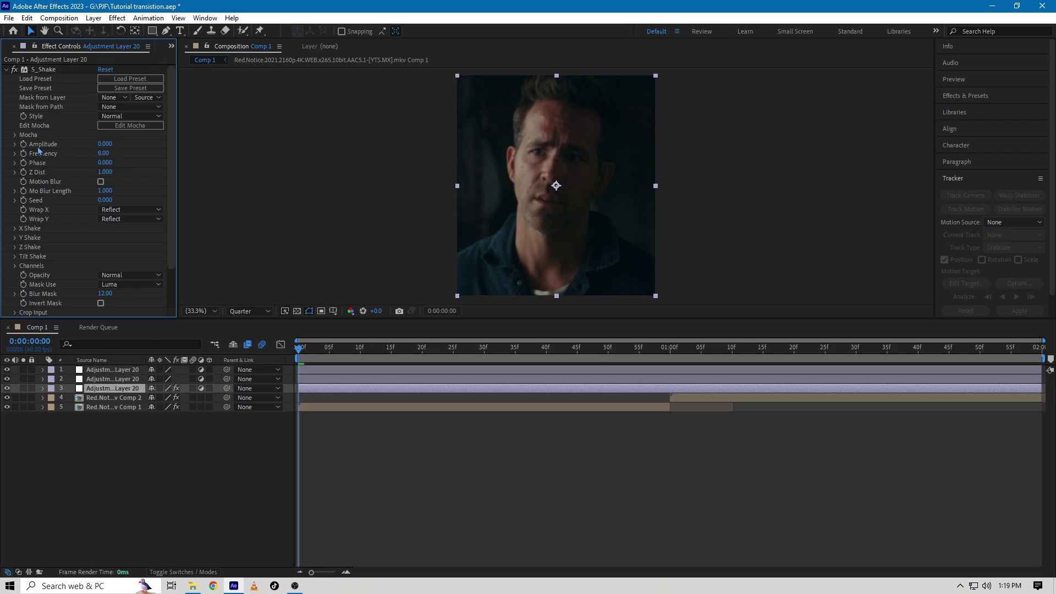
left_click(23, 146)
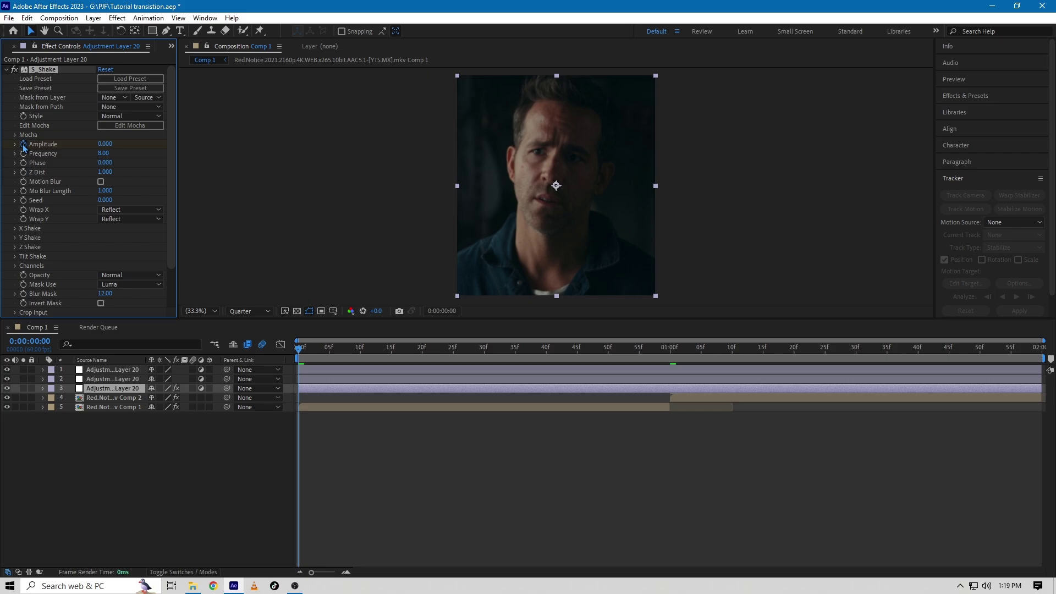
left_click(671, 359)
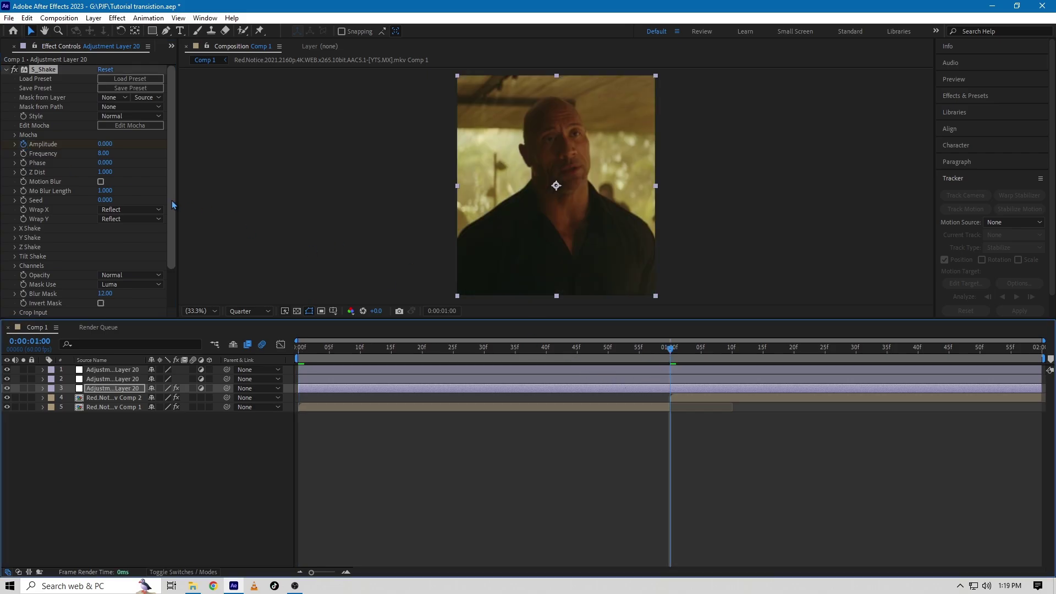
left_click(105, 145)
type("1")
key("Return")
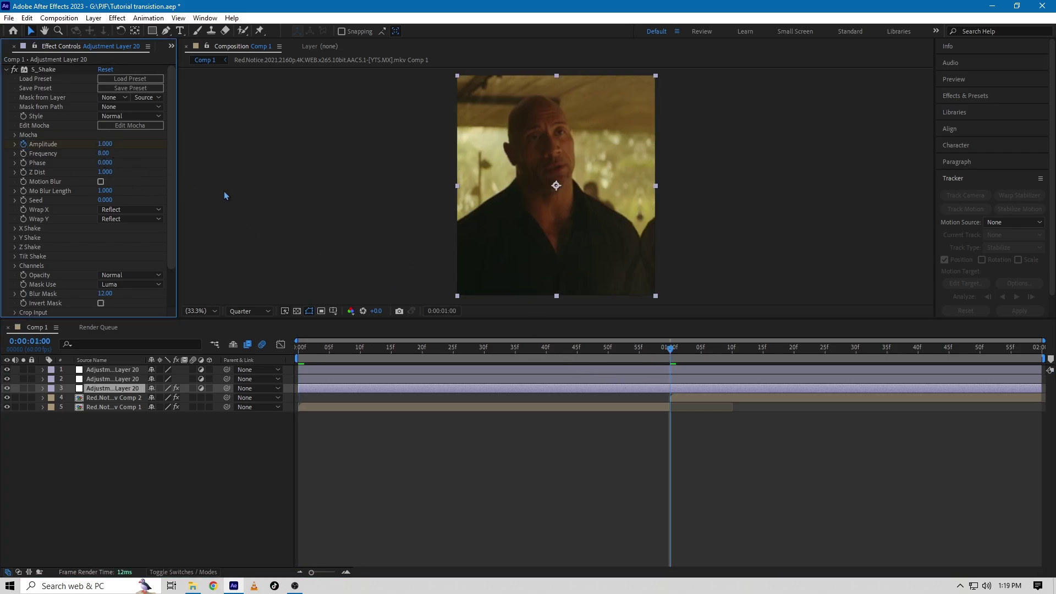
key("space")
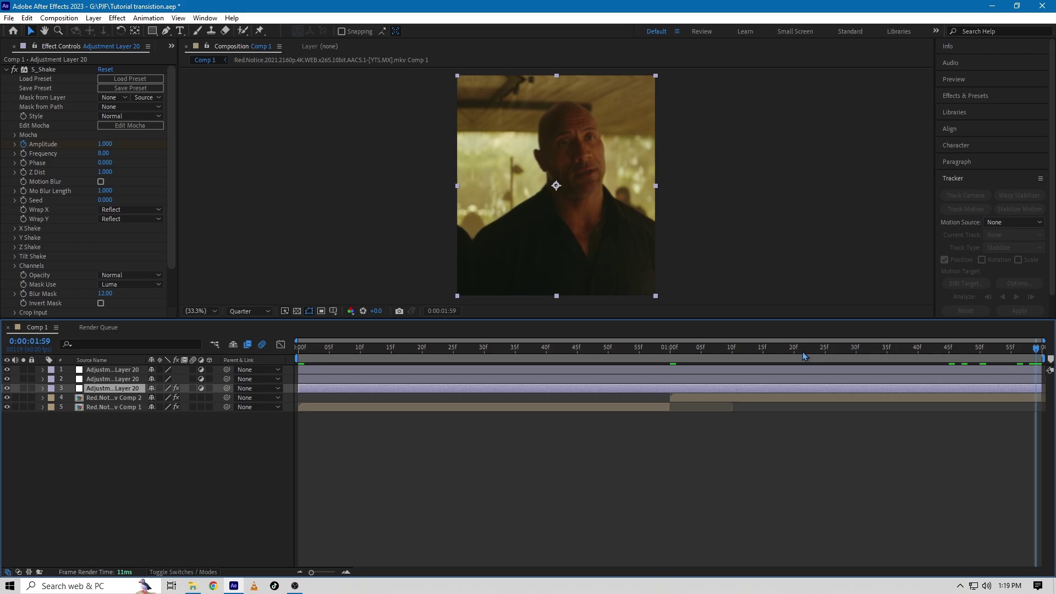
Set the shake Frequency to 50 and preview the result.
left_click(102, 155)
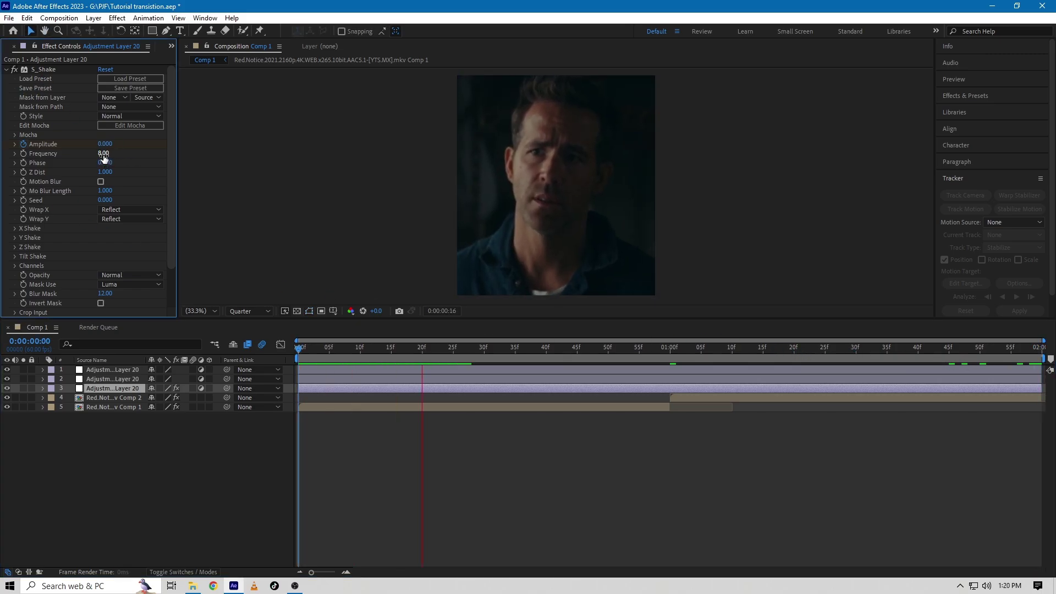
type("5")
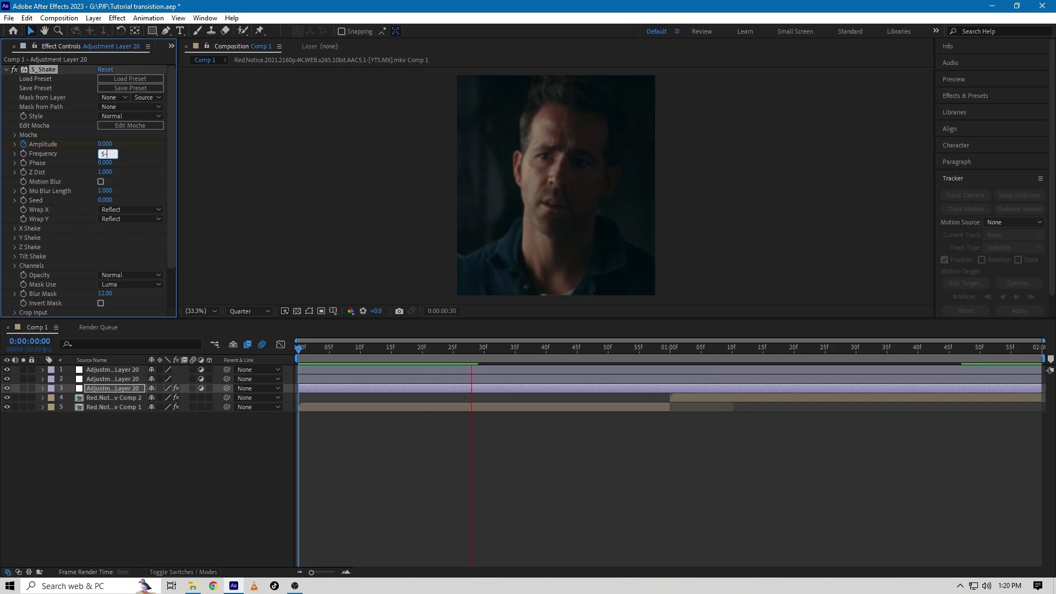
type(".0")
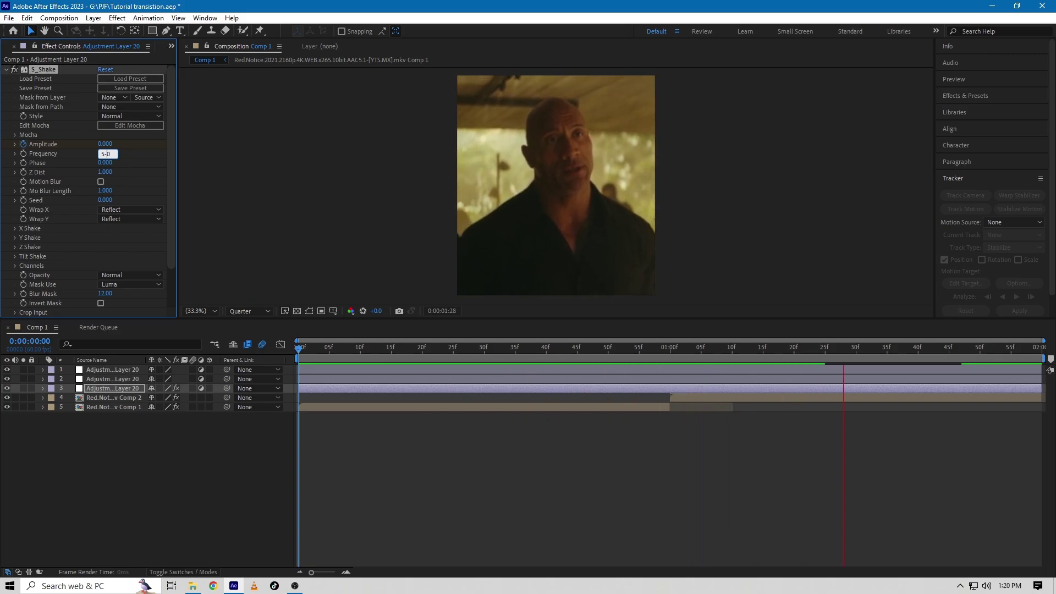
key("Return")
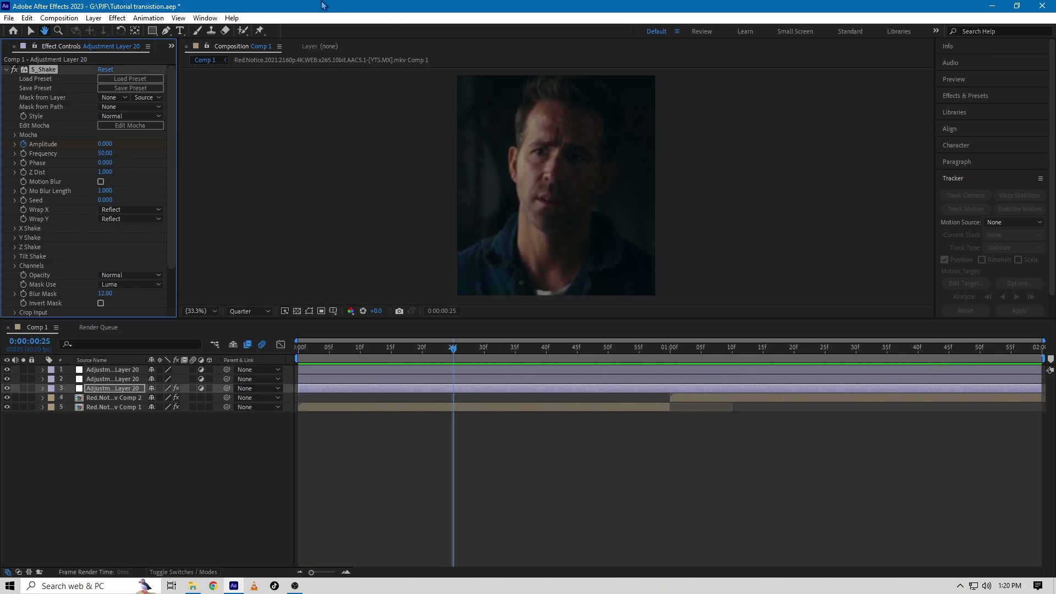
key("space")
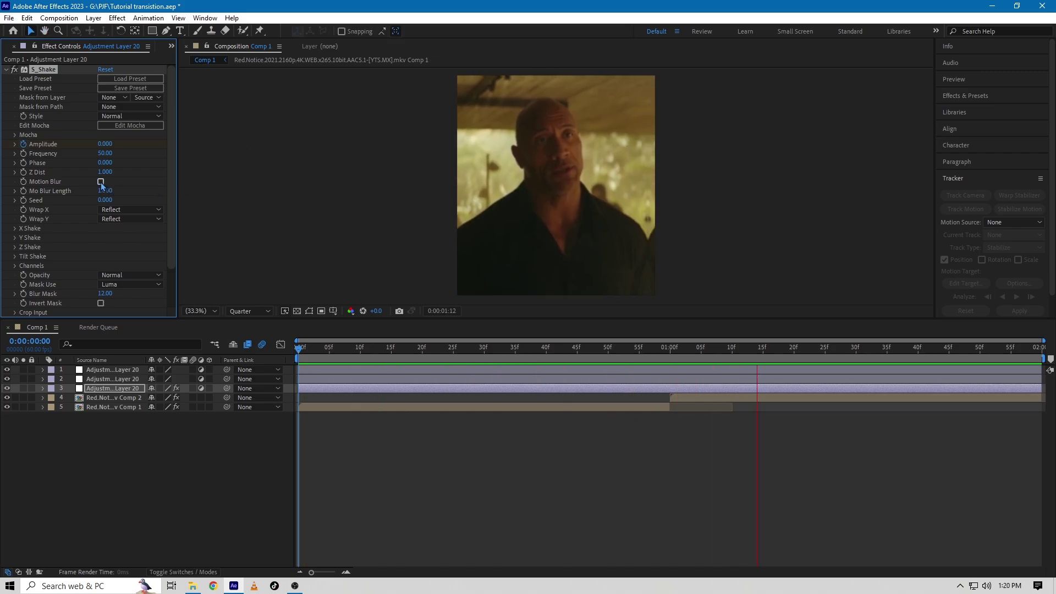
Add Motion Tile with Mirror Edges on and Output Width and Height of 390.
key("space")
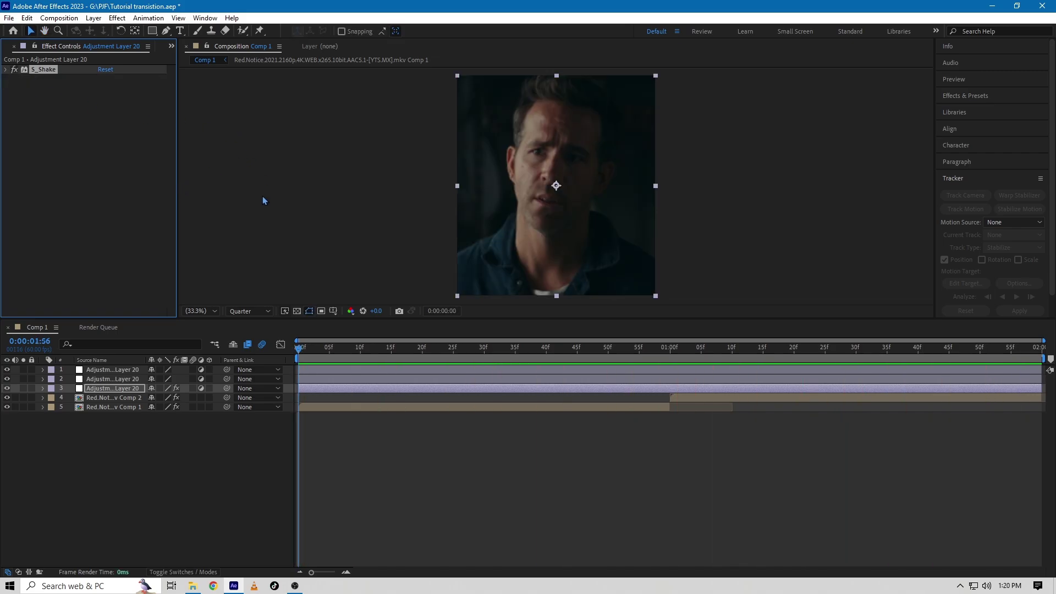
key("ctrl+space")
type("mot")
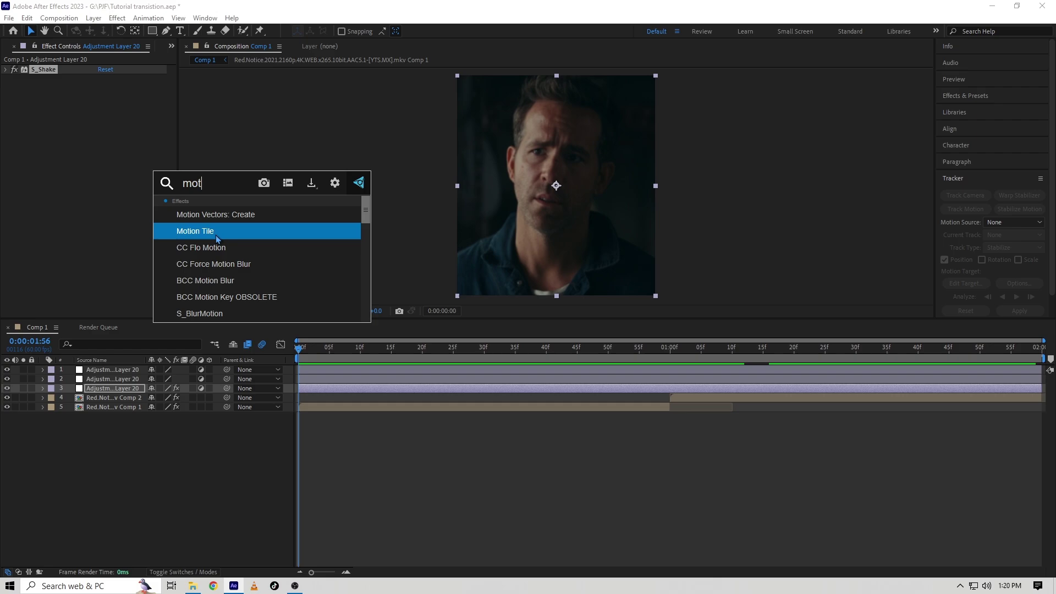
left_click(217, 239)
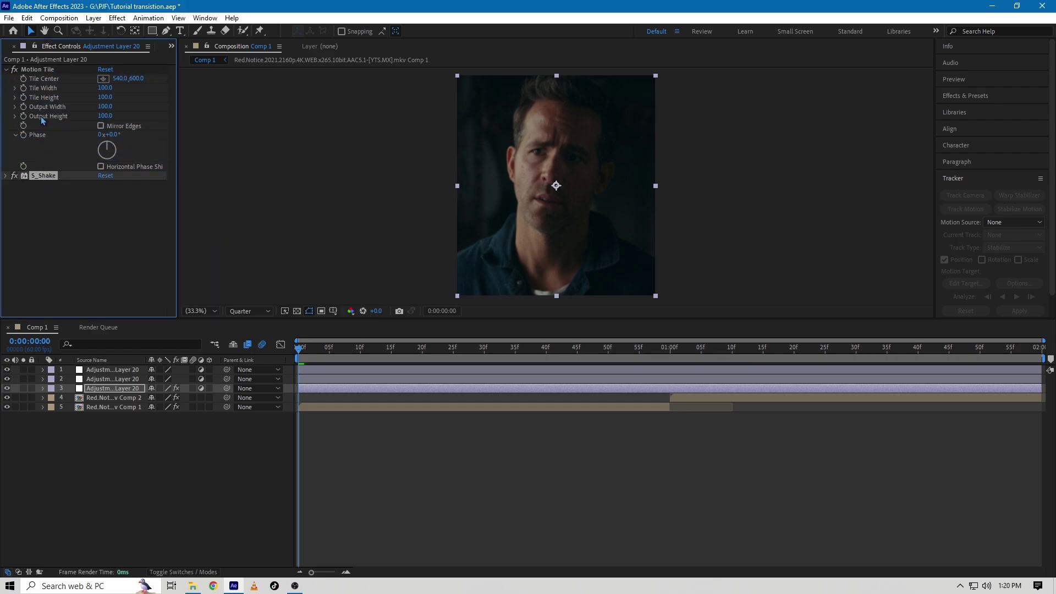
left_click(101, 126)
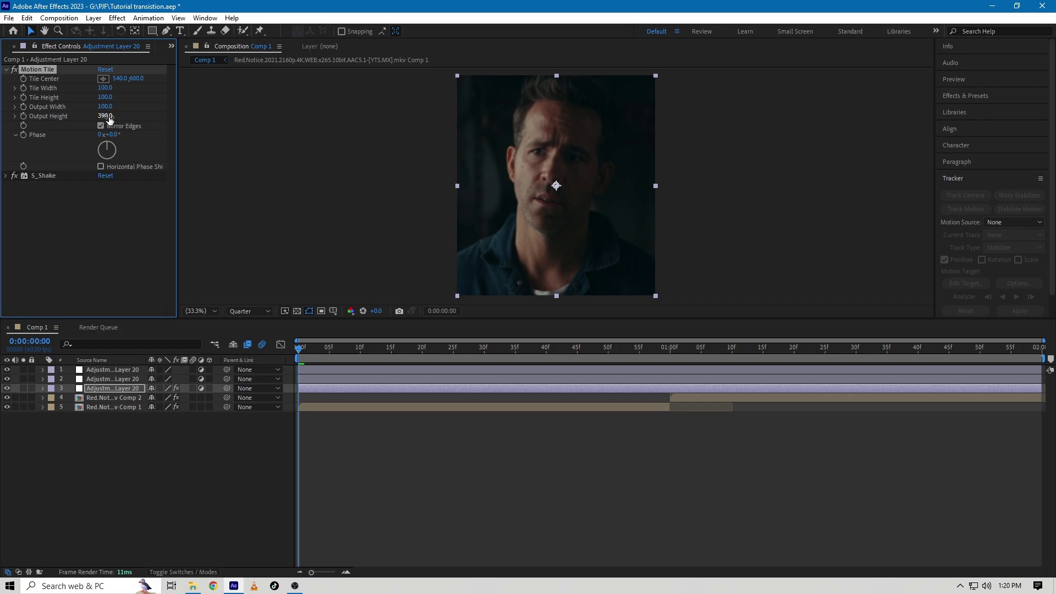
type("390")
key("Return")
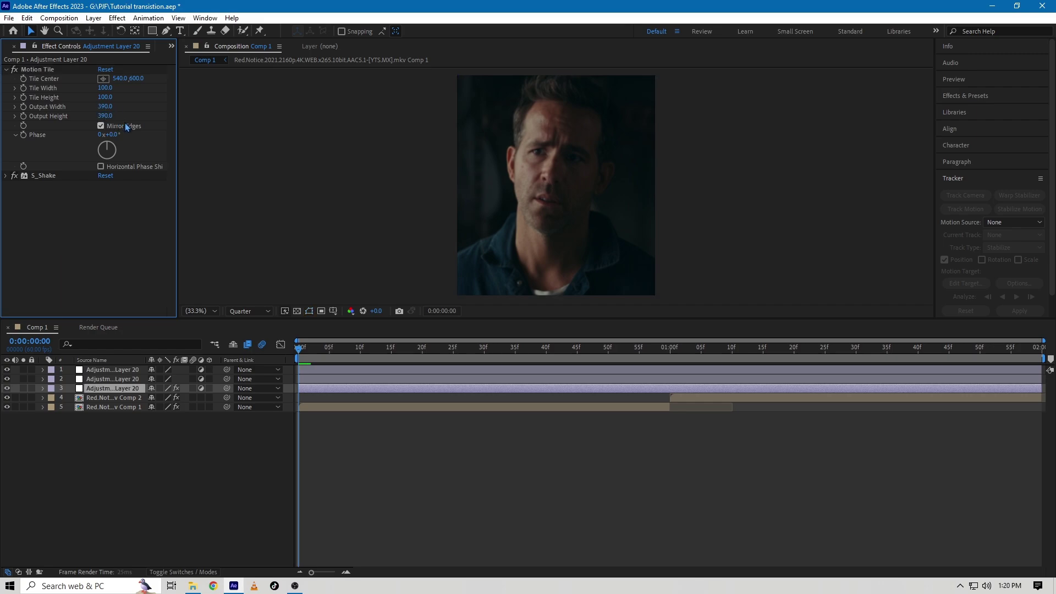
Preview the transition and reveal the keyframed Amplitude in the timeline.
key("space")
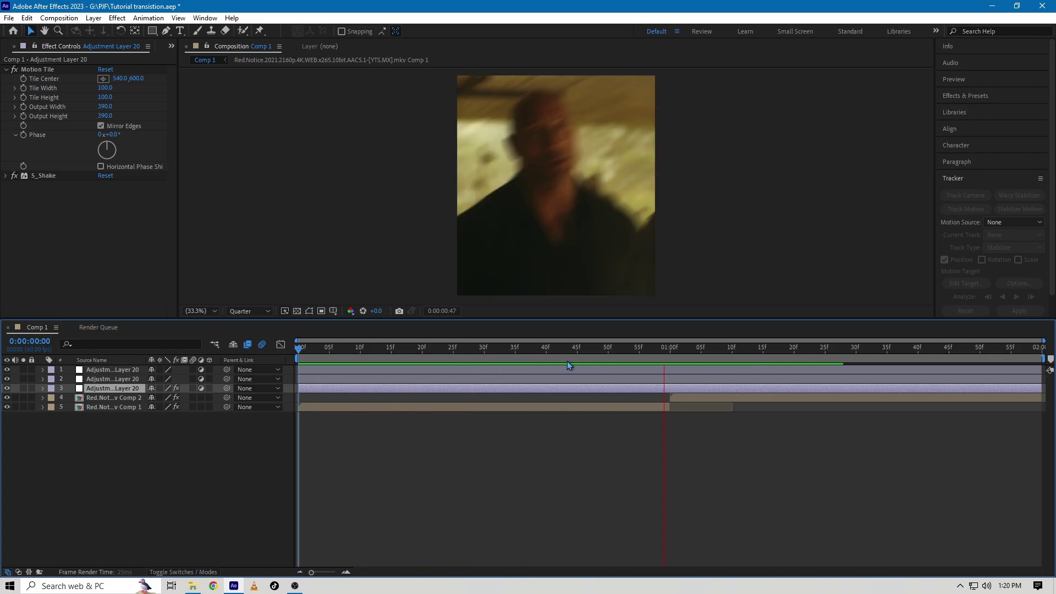
key("u")
key("space")
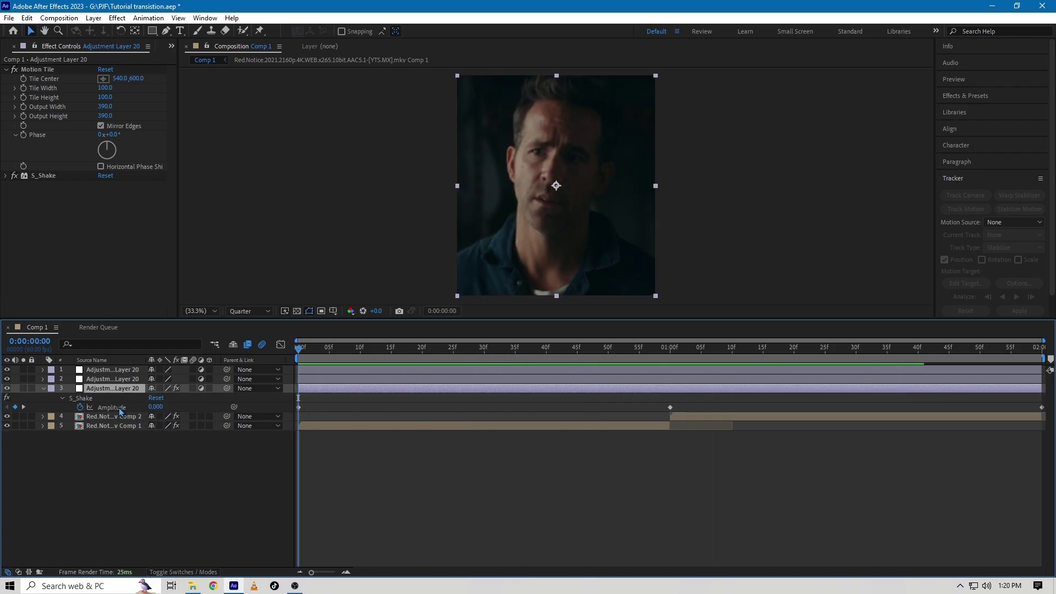
In the Graph Editor, stretch the Amplitude keyframe influence so the speed spikes at one second.
left_click(119, 410)
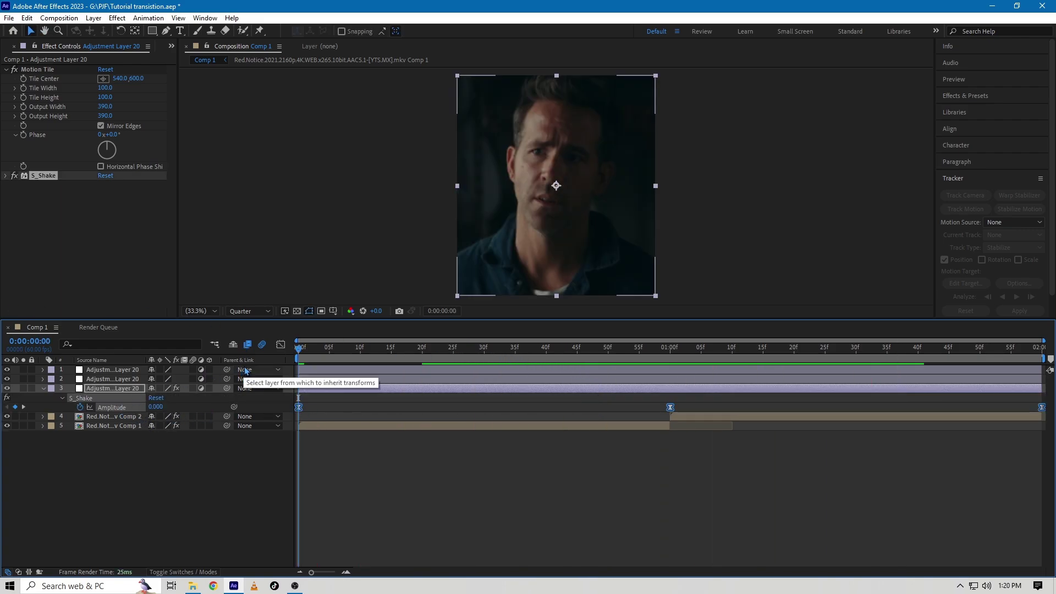
left_click(280, 344)
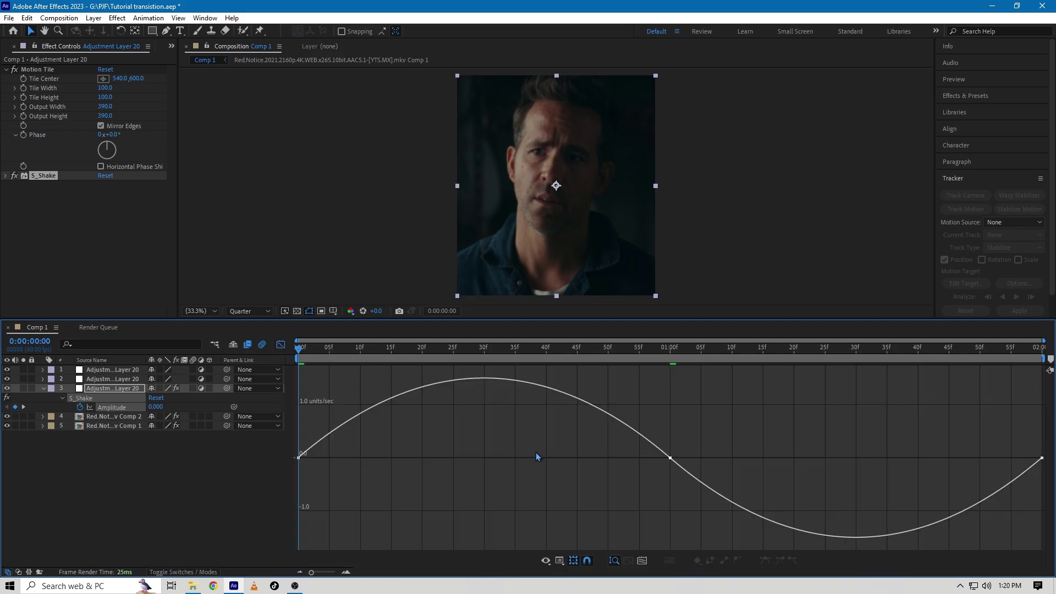
right_click(503, 430)
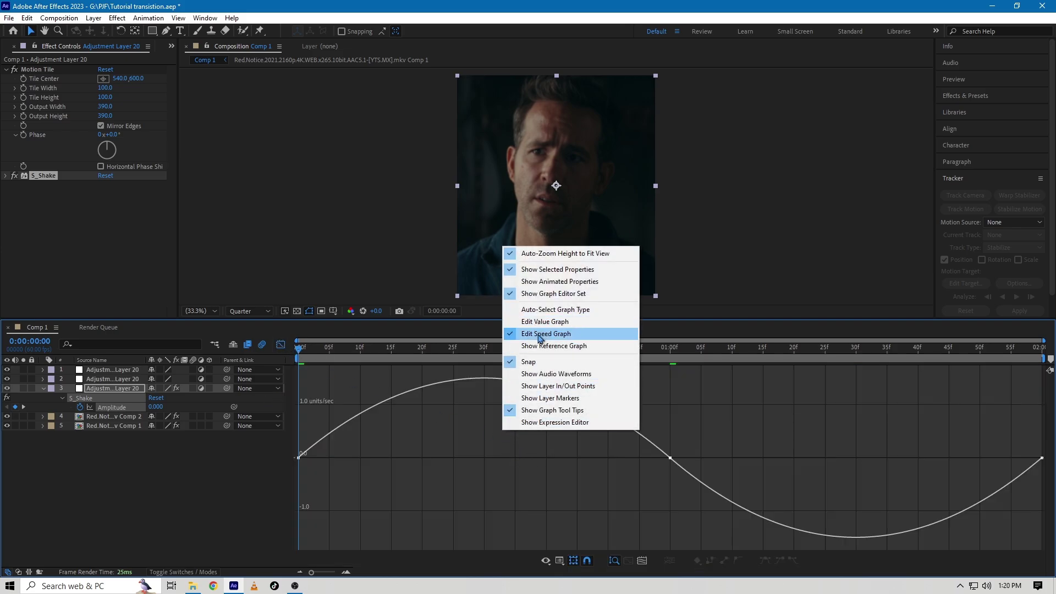
mouse_move(712, 402)
left_mouse_down()
mouse_move(627, 472)
mouse_move(714, 460)
mouse_move(652, 460)
left_mouse_up()
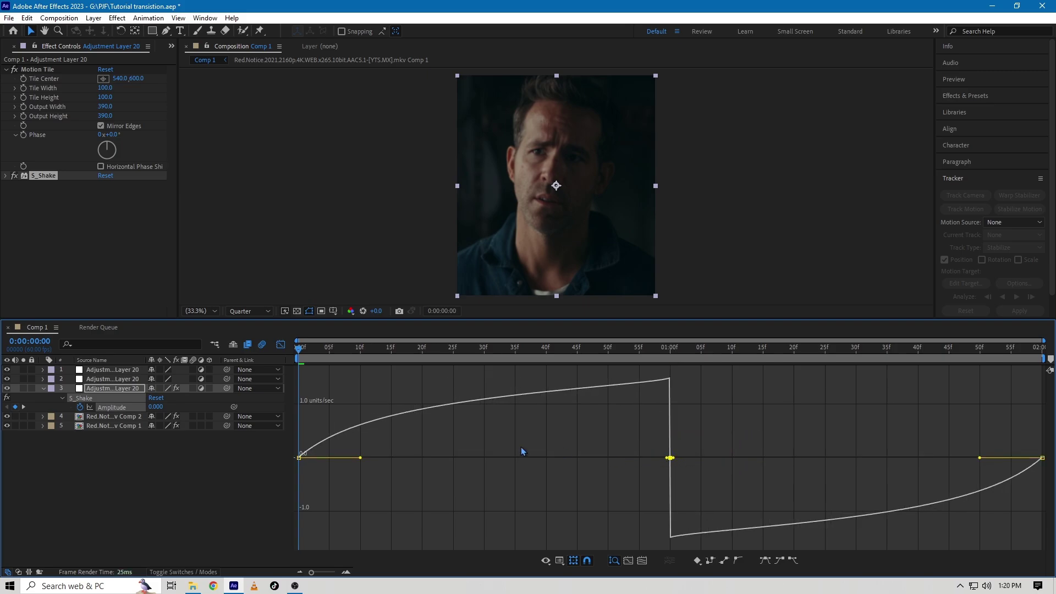
left_click_drag(360, 460, 581, 455)
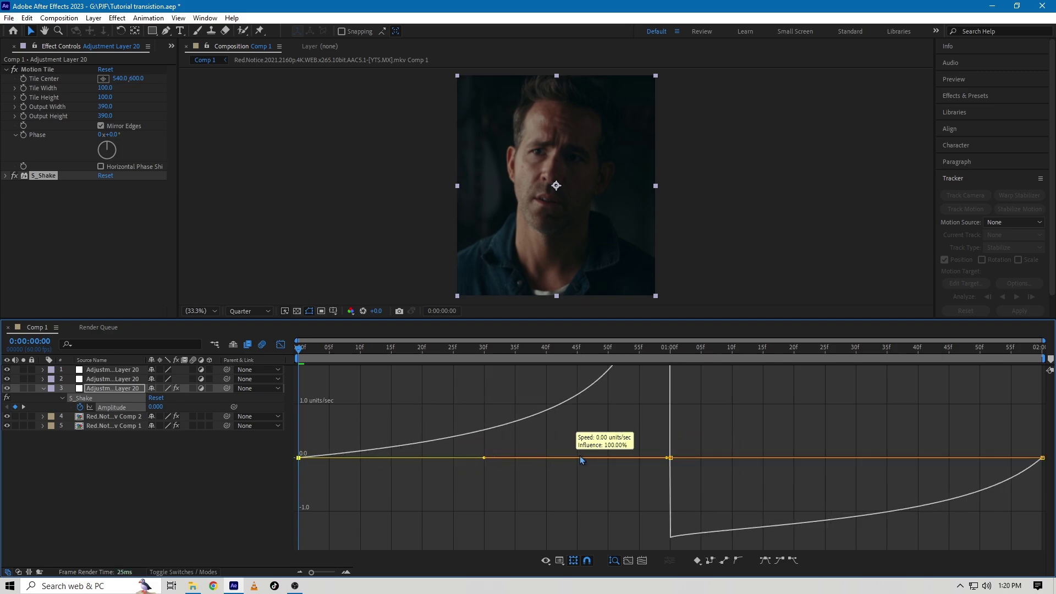
mouse_move(733, 444)
left_mouse_down()
mouse_move(1045, 549)
mouse_move(982, 526)
mouse_move(740, 533)
left_mouse_up()
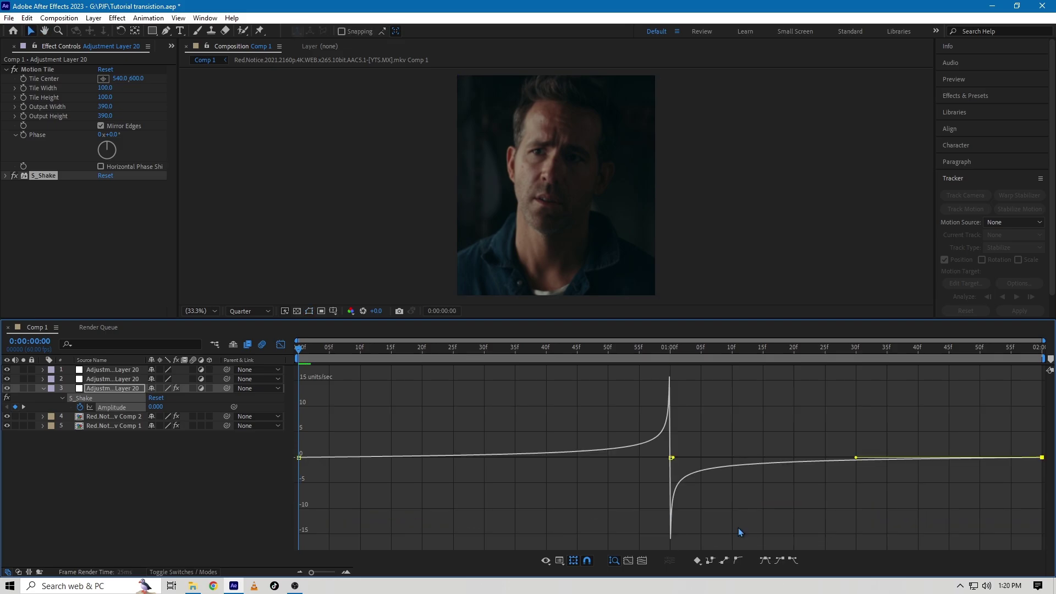
Preview the shake, leave the Graph Editor and select the second adjustment layer.
key("space")
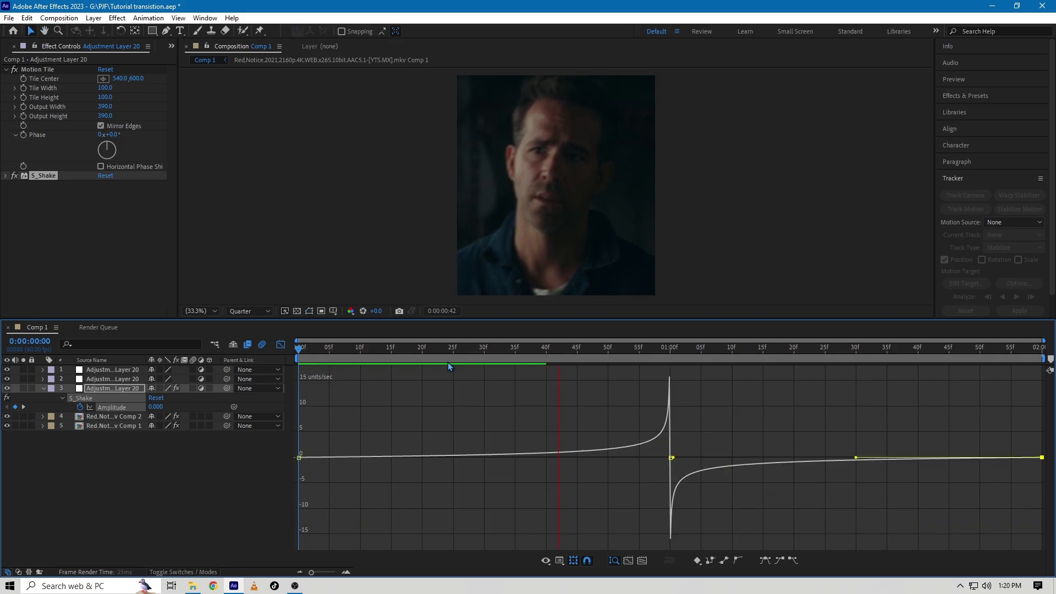
key("space")
key("space")
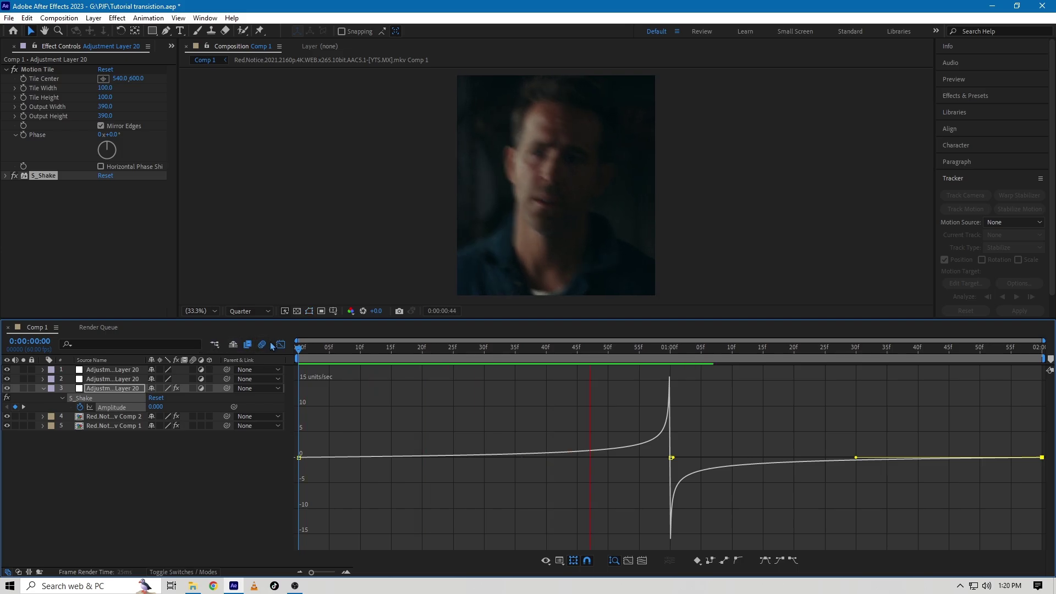
left_click(280, 344)
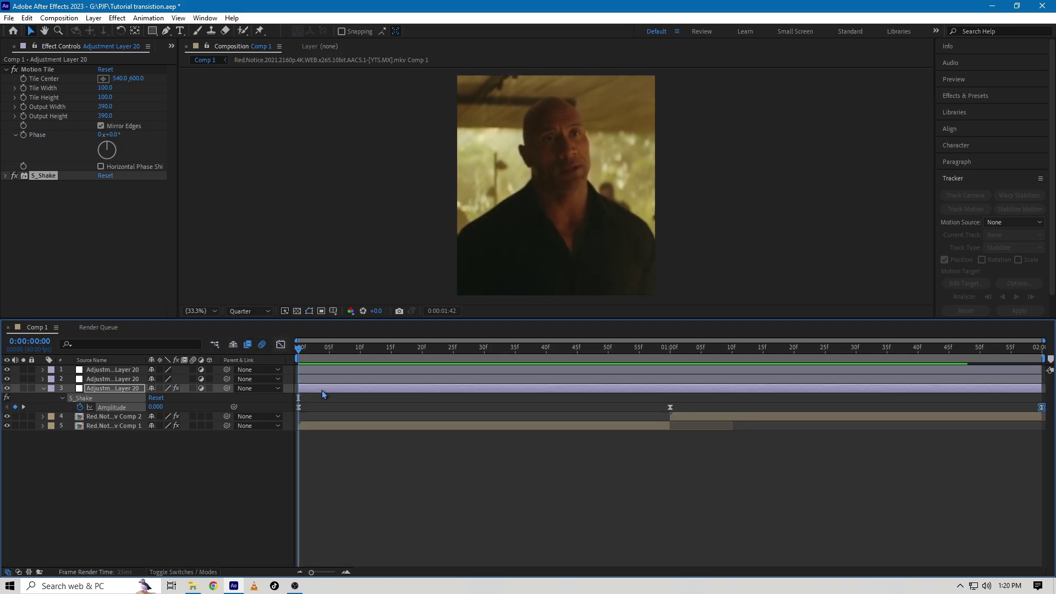
left_click(366, 381)
Apply BCC Cross Glitch to the second adjustment layer and play it back.
key("space")
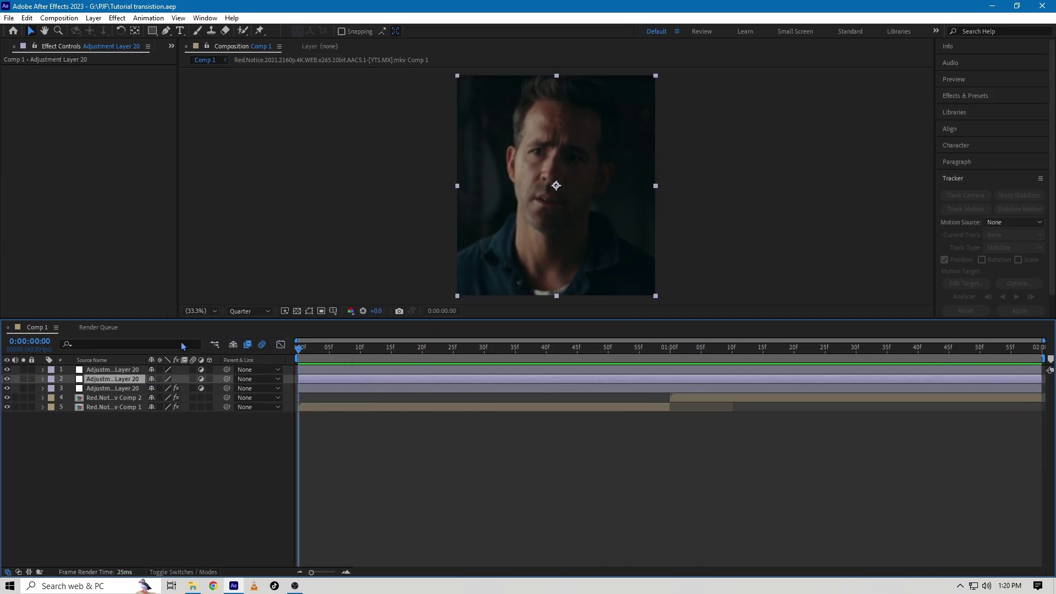
key("ctrl+space")
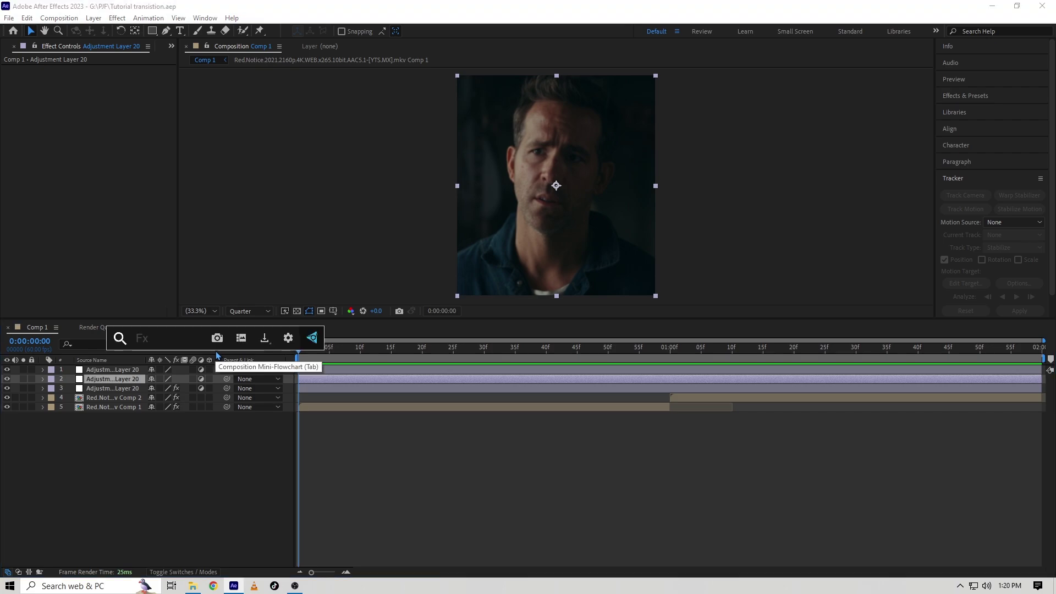
type("bcc cr")
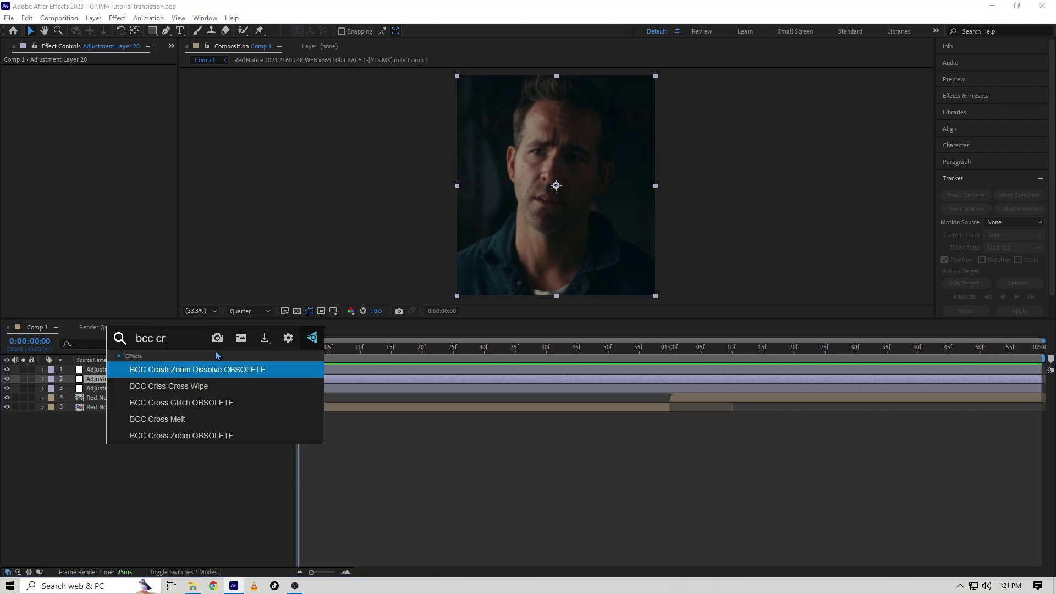
left_click(228, 409)
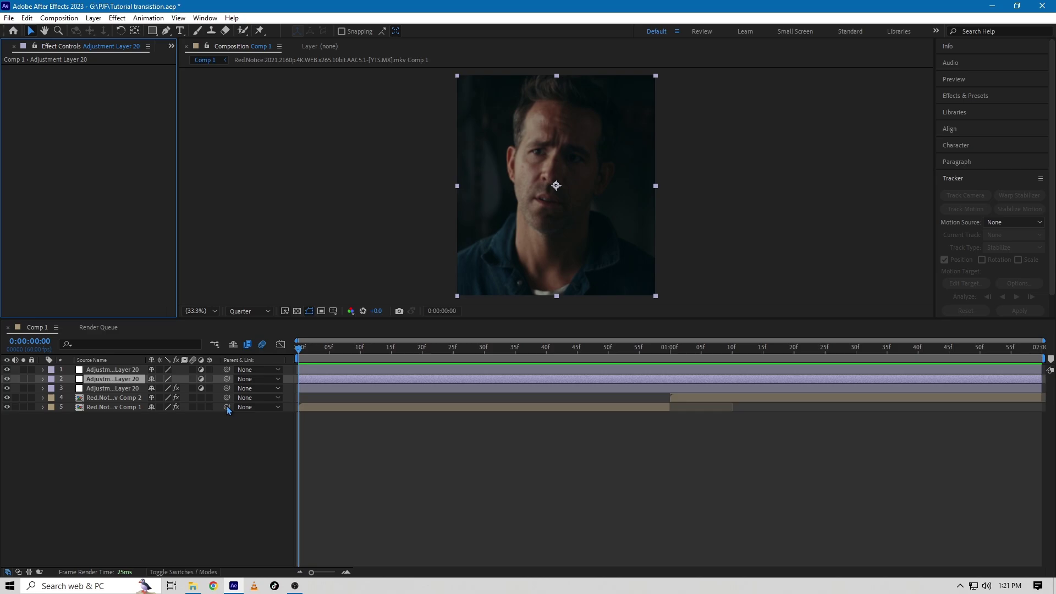
key("space")
type("20")
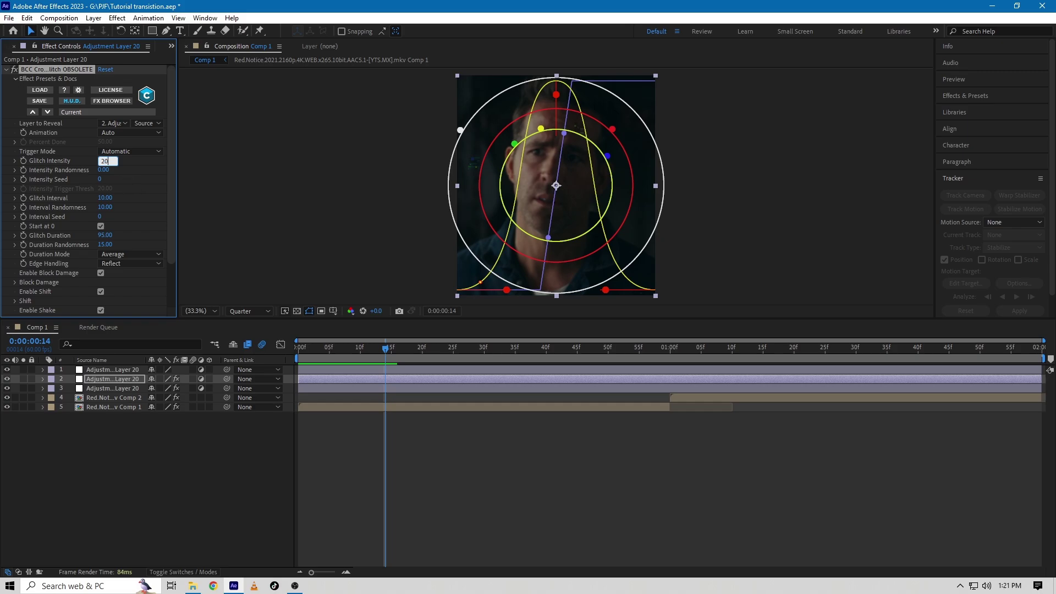
Set Glitch Intensity to 20 and preview the transition from the start.
key("Return")
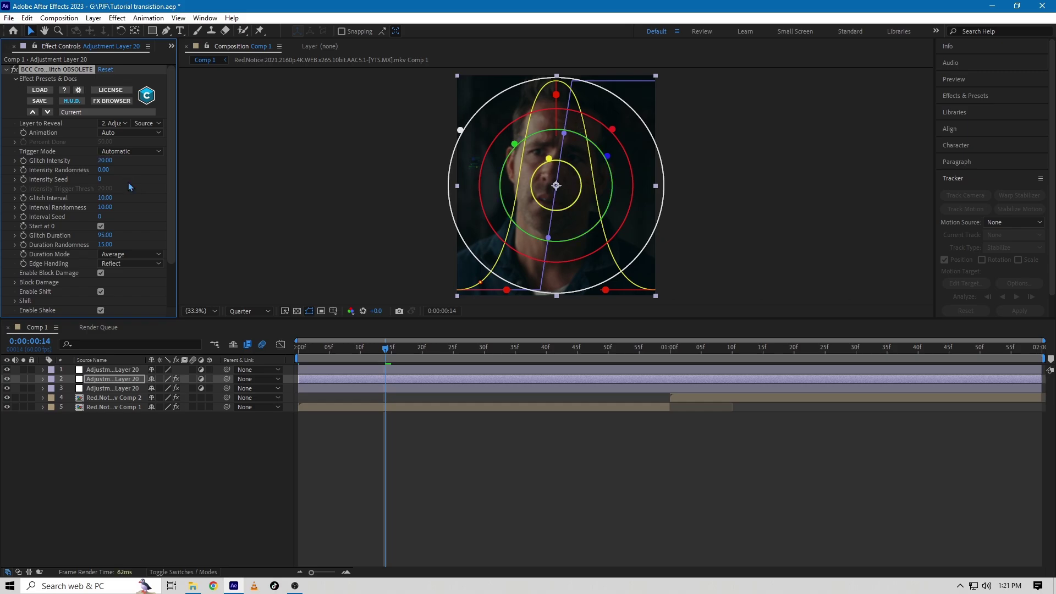
key("space")
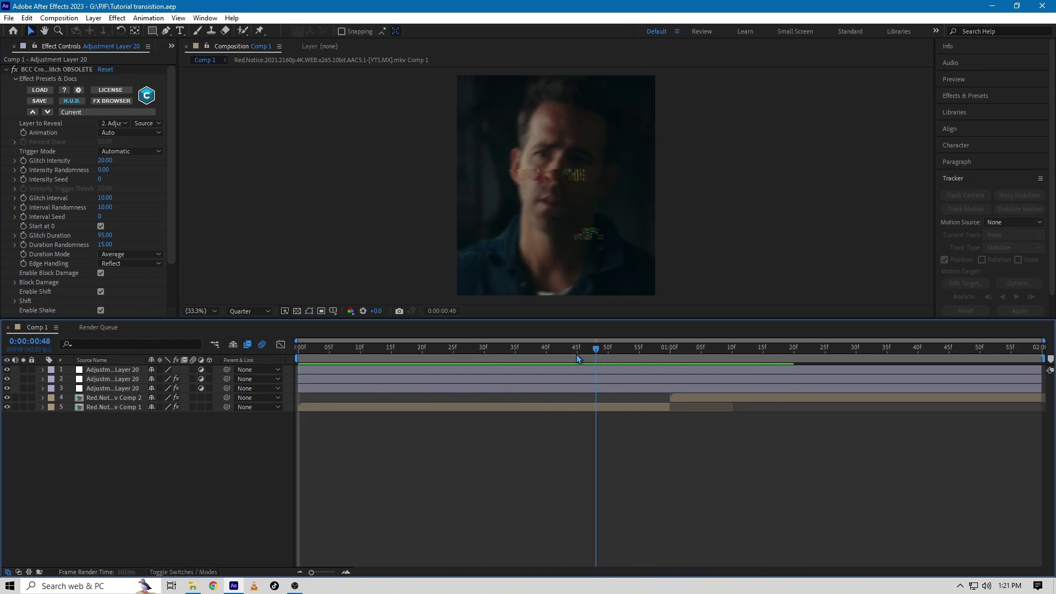
key("space")
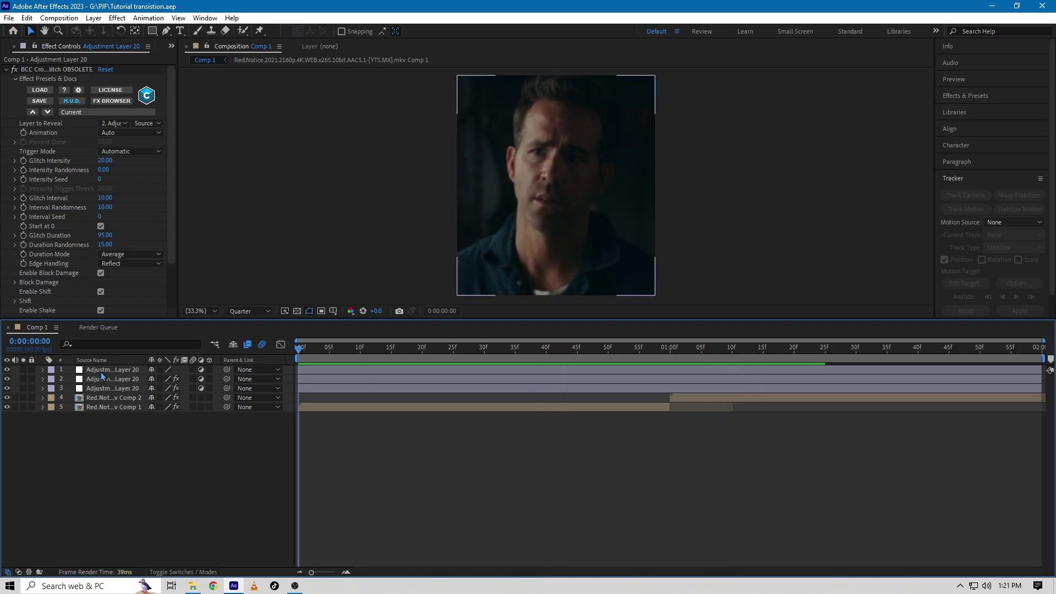
Apply Glitchify to the top adjustment layer and keyframe Amount and Speed from 0s into the one-second mark.
left_click(101, 372)
key("ctrl+space")
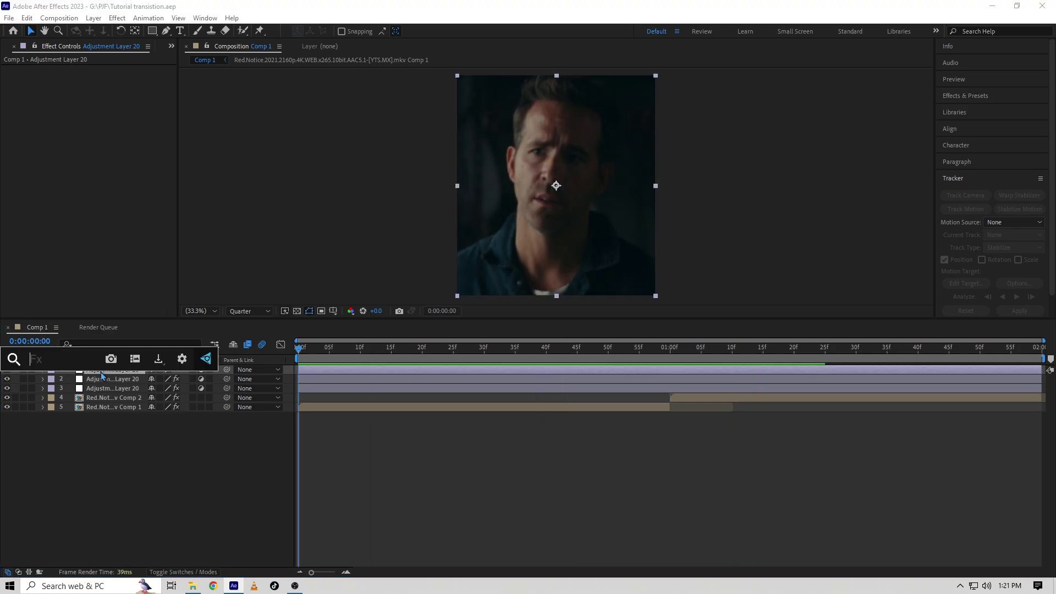
type("glitch")
key("Return")
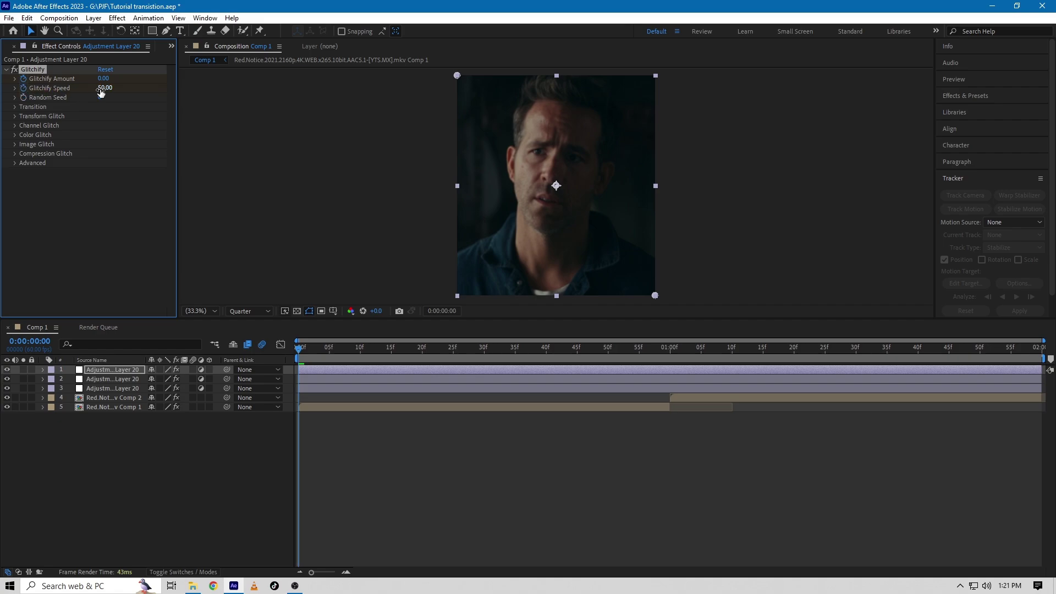
type("0")
key("Return")
key("k")
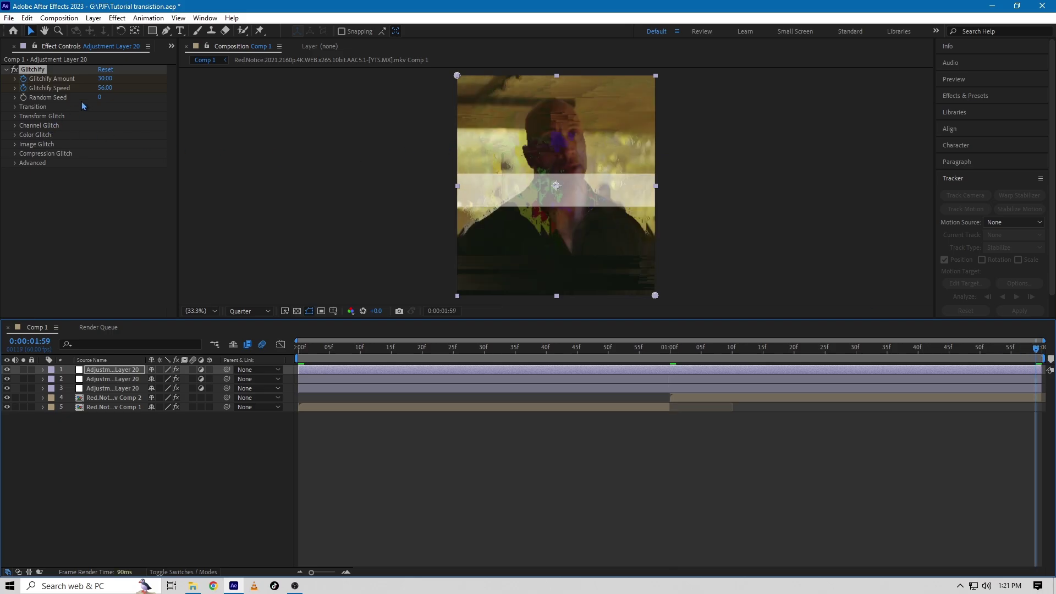
Set Amount and Speed back to zero at the two-second end and change Random Seed to 2.
key("Page_Down")
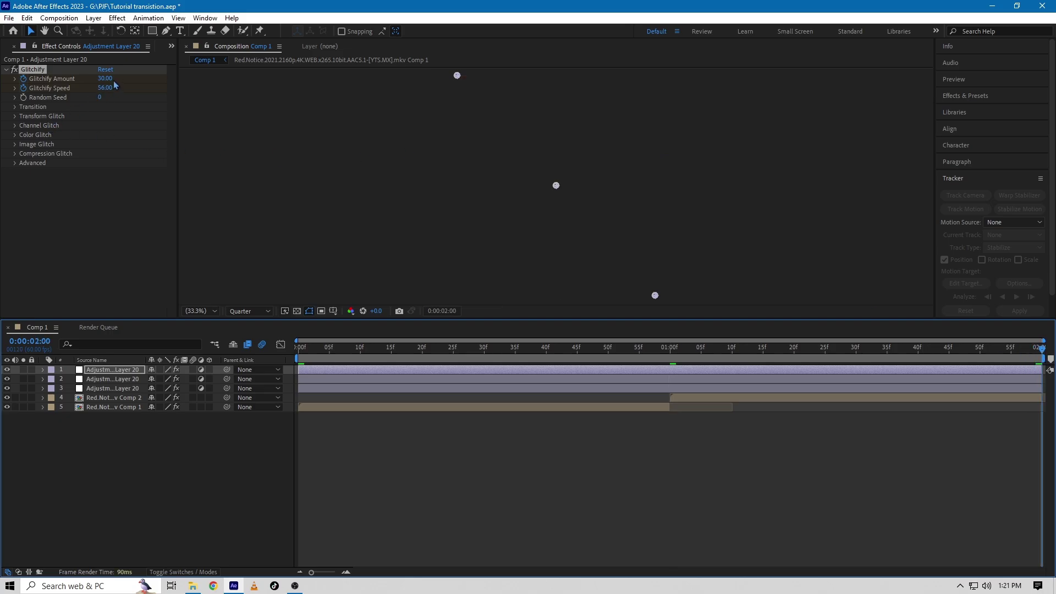
left_click(105, 79)
type("9")
type("0")
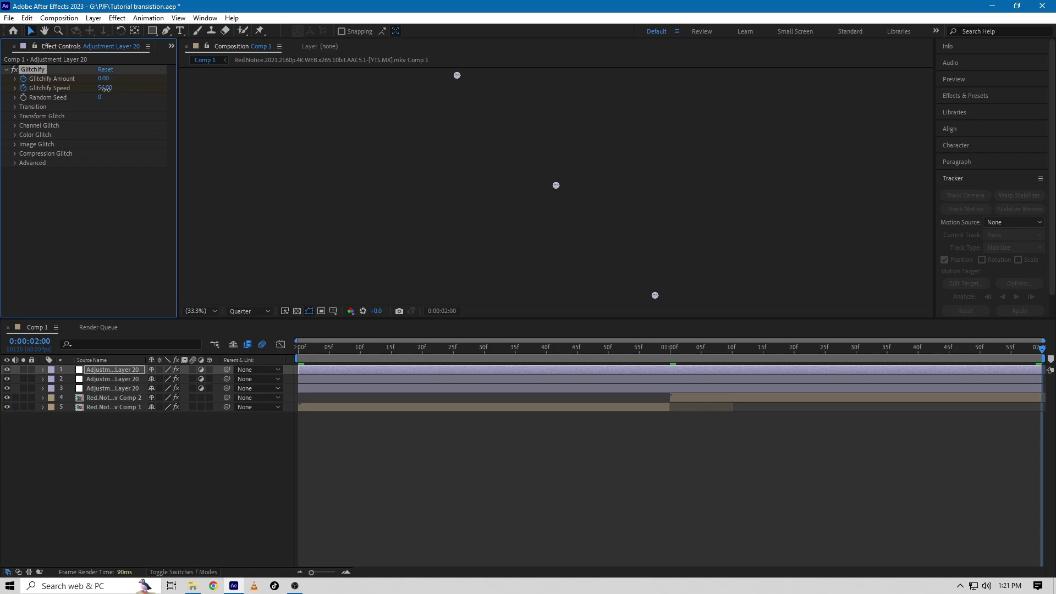
left_click_drag(105, 87, 127, 112)
key("Home")
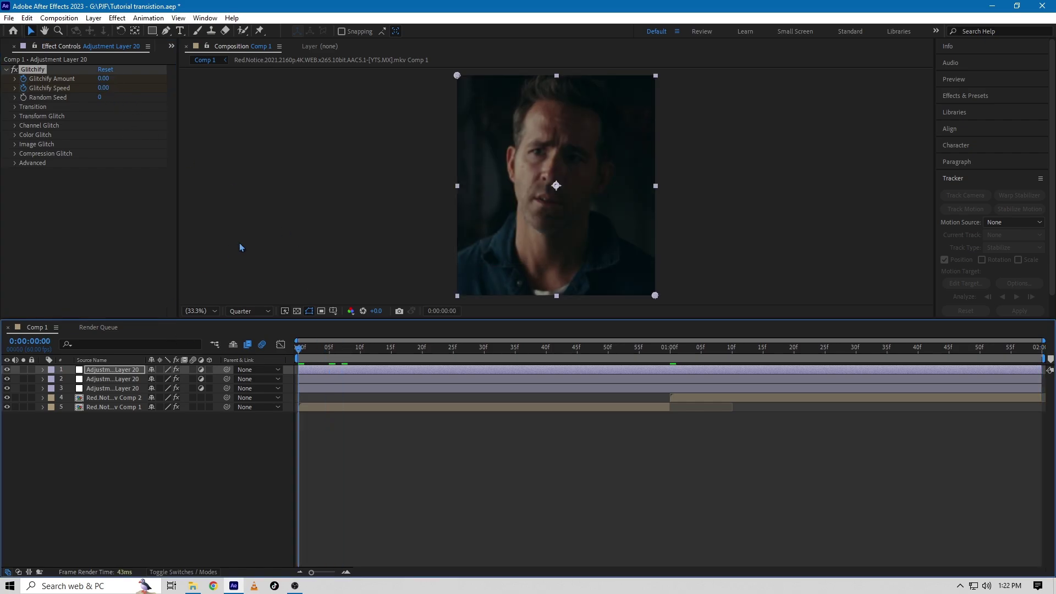
left_click_drag(103, 100, 127, 153)
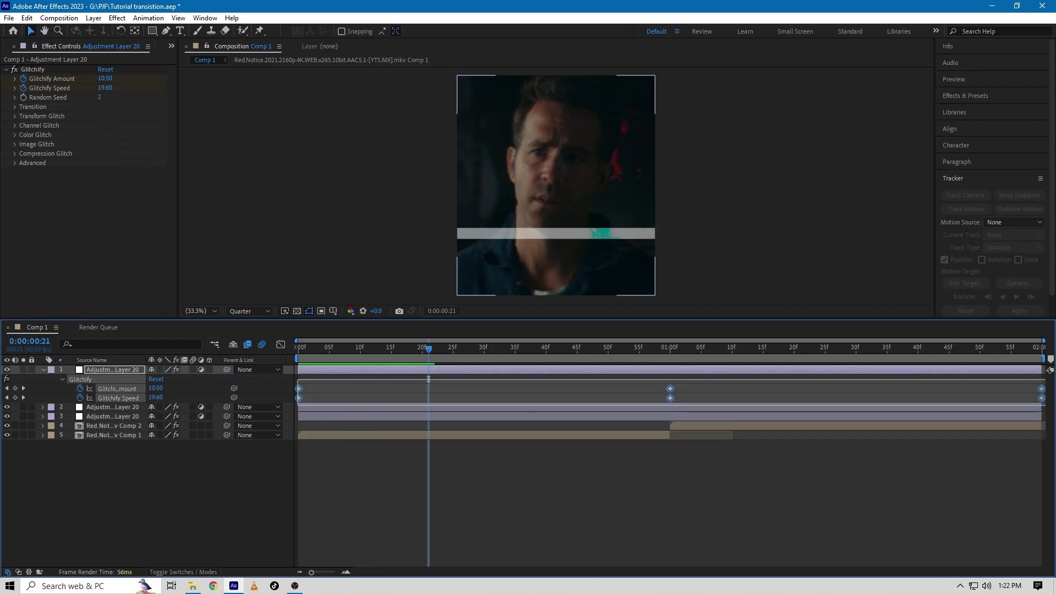
Easy Ease all the Glitchify keyframes with F9.
left_click_drag(299, 386, 745, 374)
key("F9")
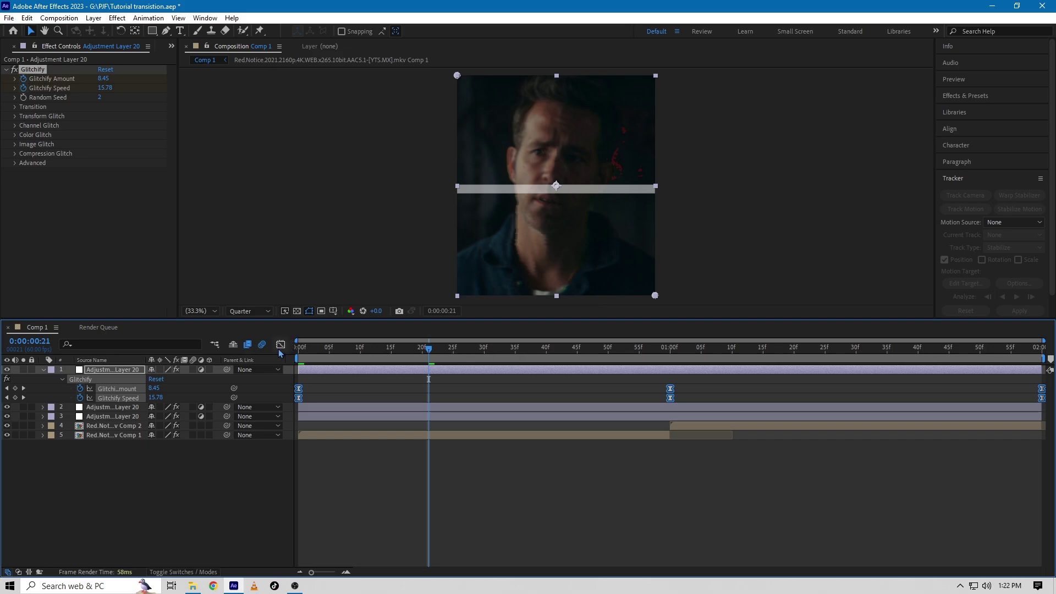
Drag the influence handles so Glitchify speed spikes abruptly at one second with long eases either side, then preview.
left_click(280, 345)
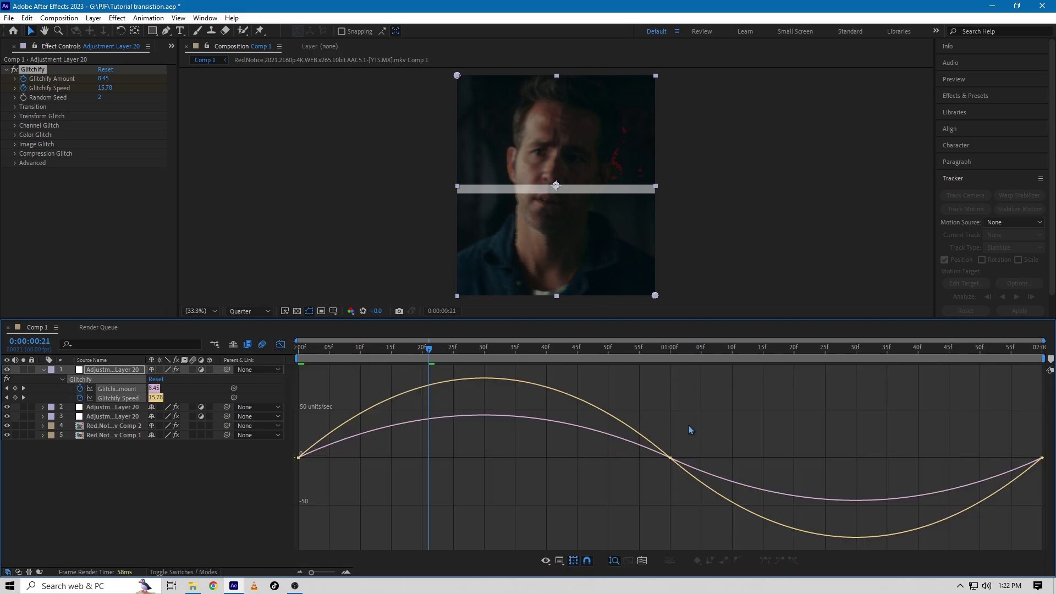
mouse_move(690, 430)
left_mouse_down()
mouse_move(644, 472)
mouse_move(706, 465)
mouse_move(636, 465)
left_mouse_up()
left_click_drag(543, 418, 295, 464)
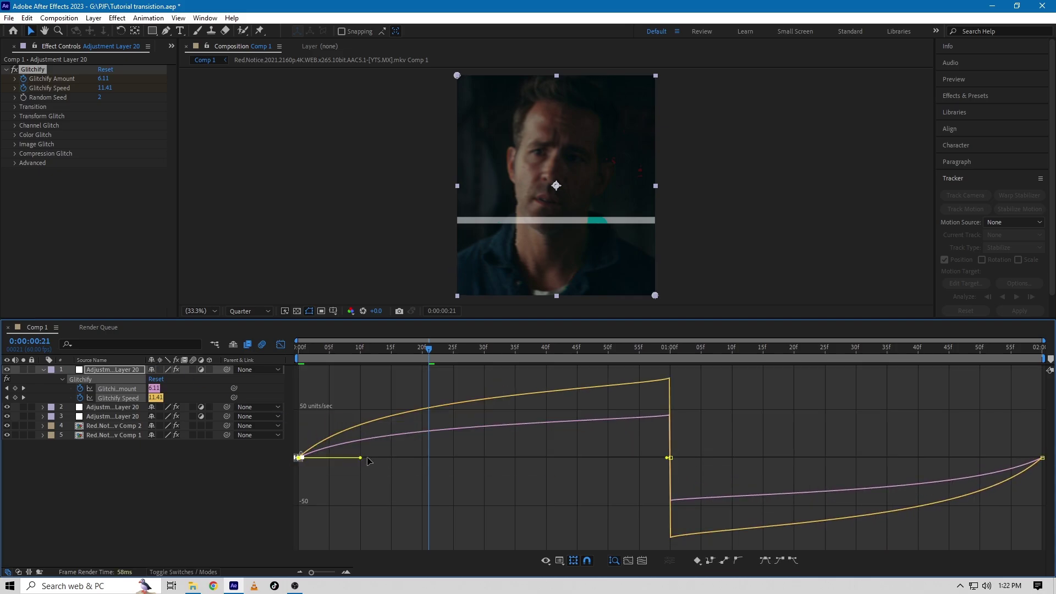
left_click_drag(360, 457, 601, 460)
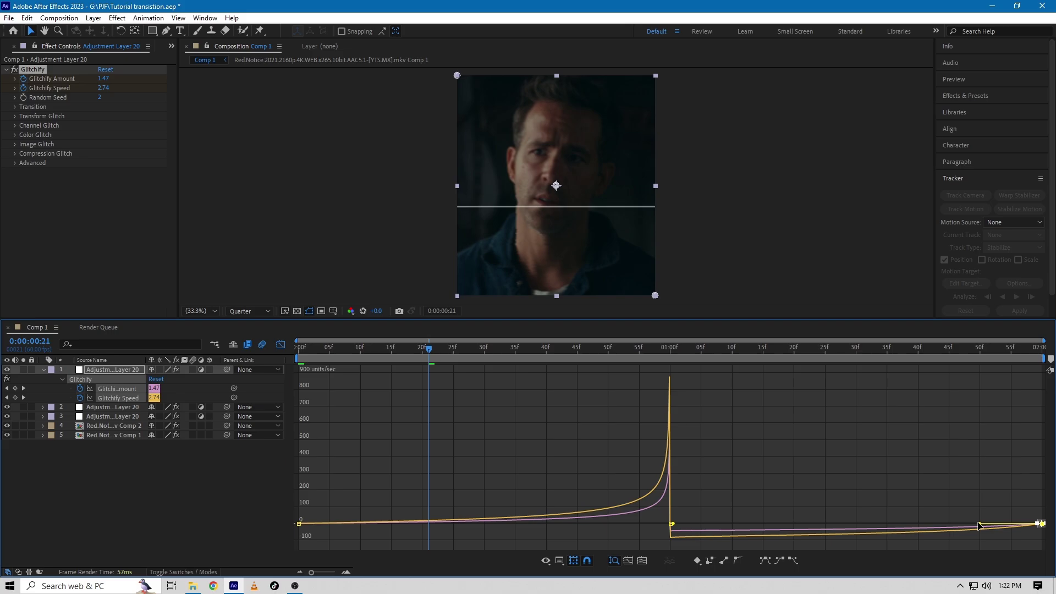
left_click_drag(980, 523, 856, 525)
key("space")
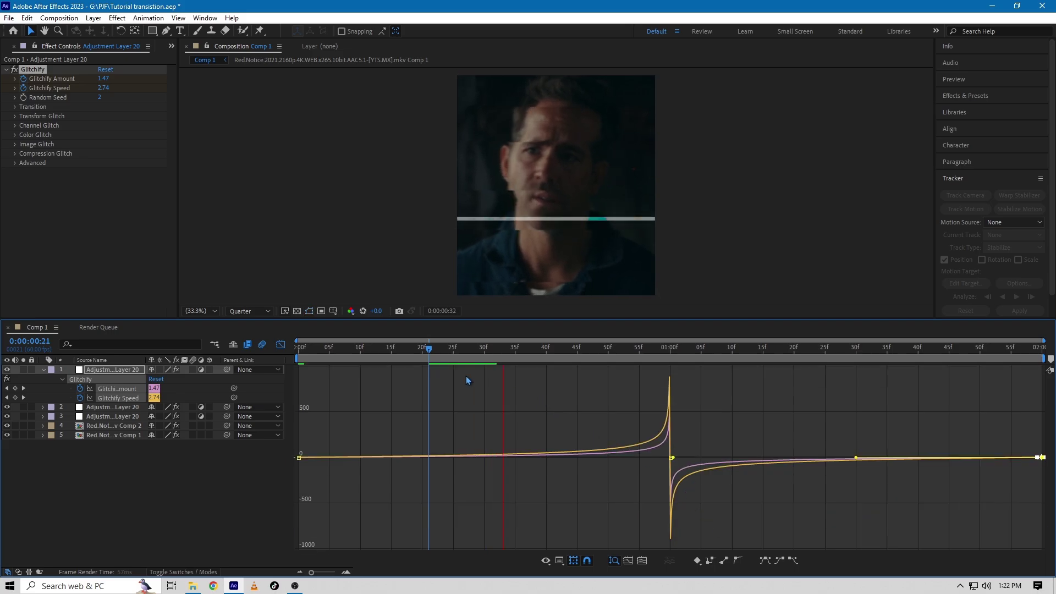
left_click(281, 344)
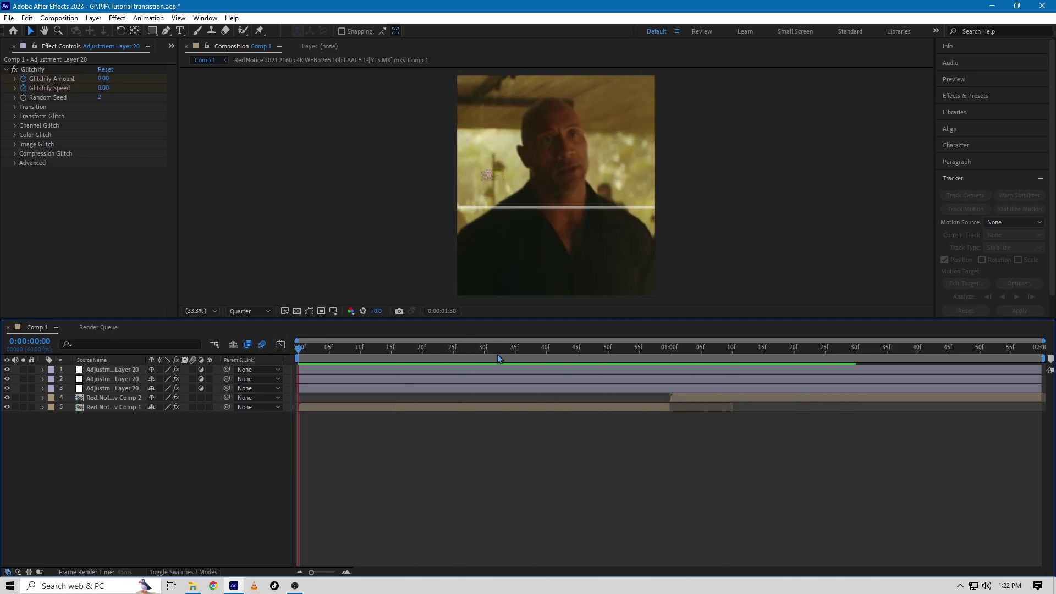
Add a new adjustment layer above the first clip and move to the one-second cut.
key("space")
left_click(111, 405)
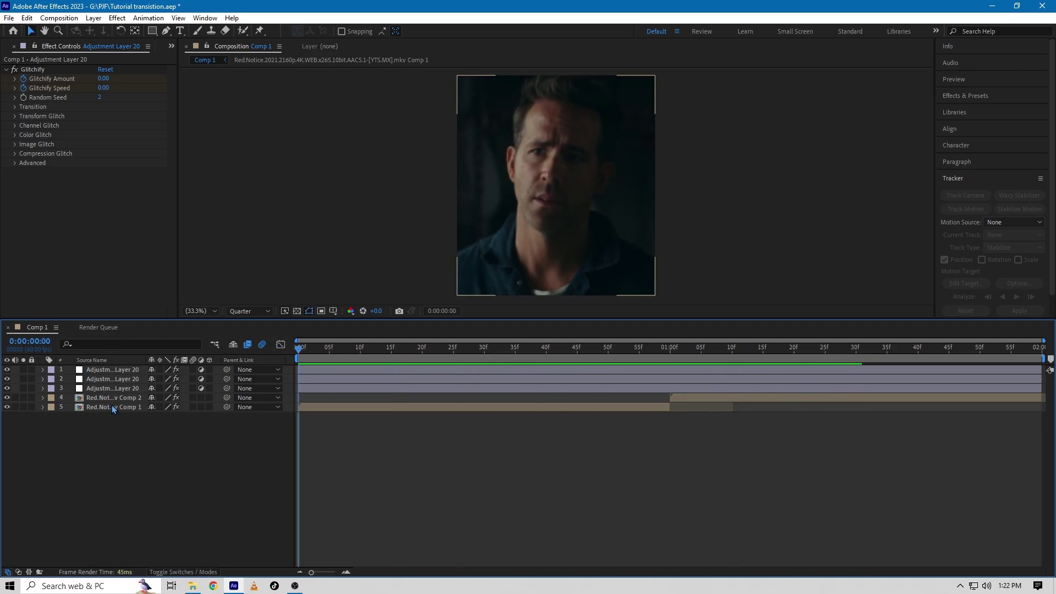
key("ctrl+alt+y")
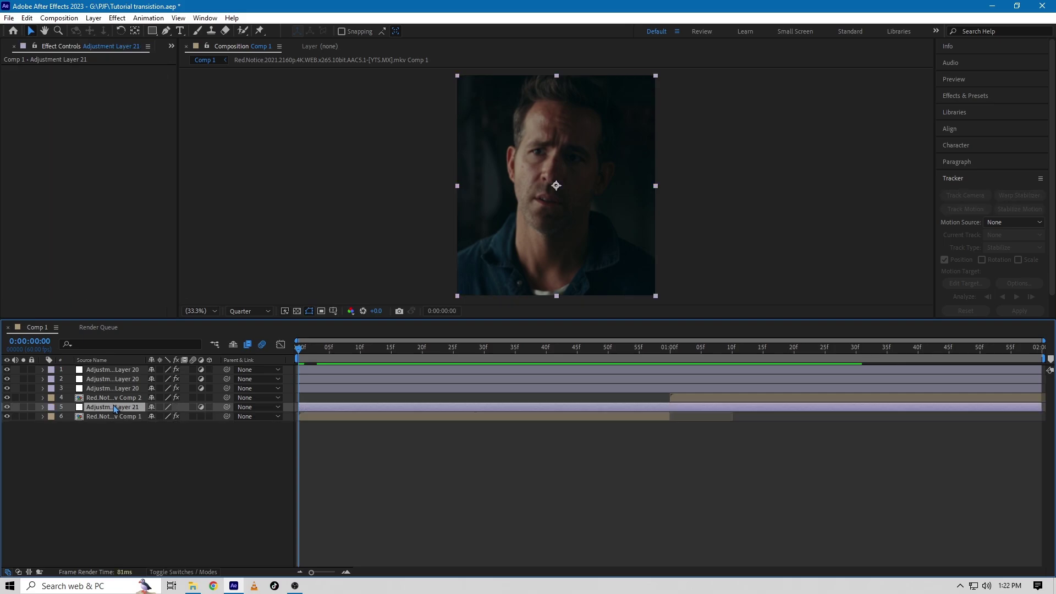
left_click(671, 363)
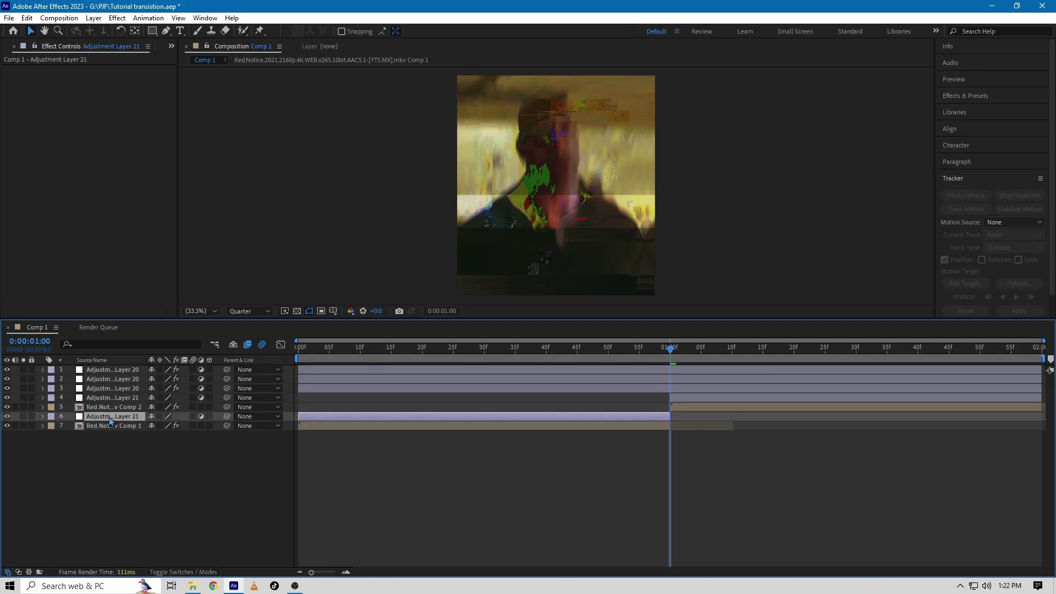
Apply S_BlurMoCurves to the adjustment layer over the first clip.
key("Home")
key("ctrl+space")
key("BackSpace")
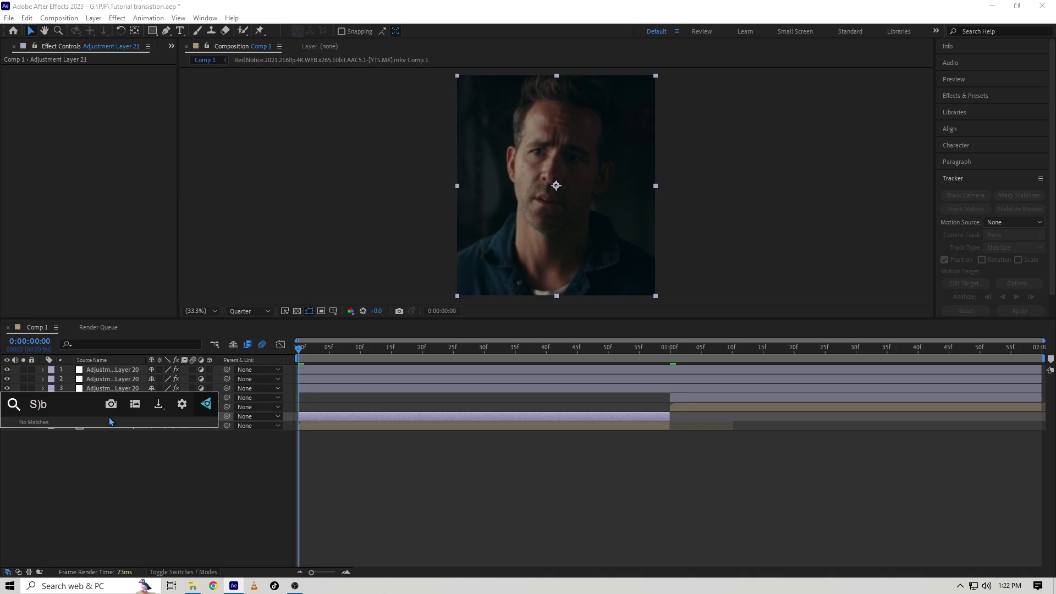
type("_blu")
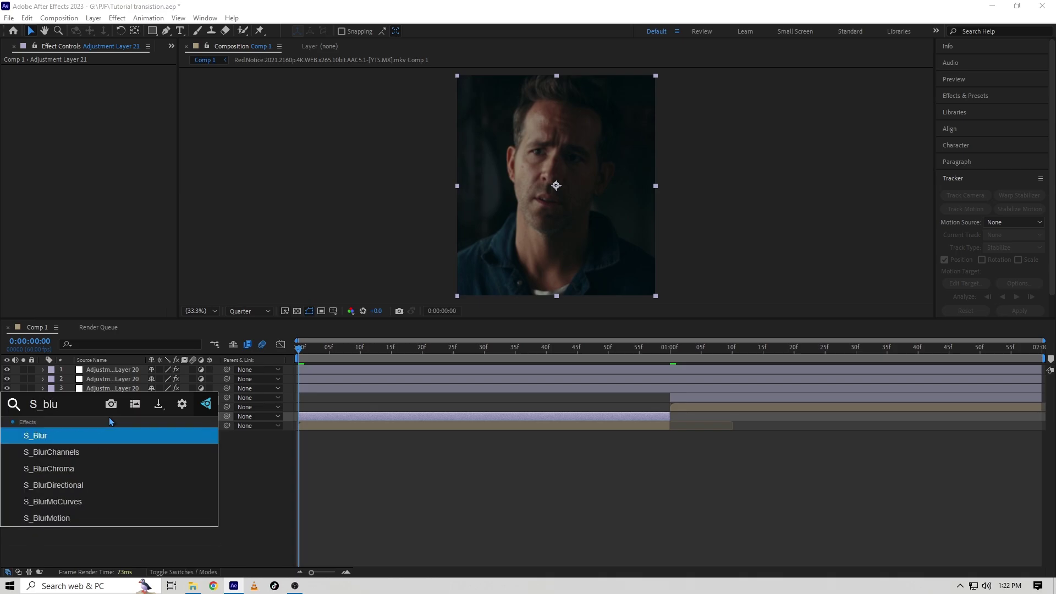
type("rmo")
key("Return")
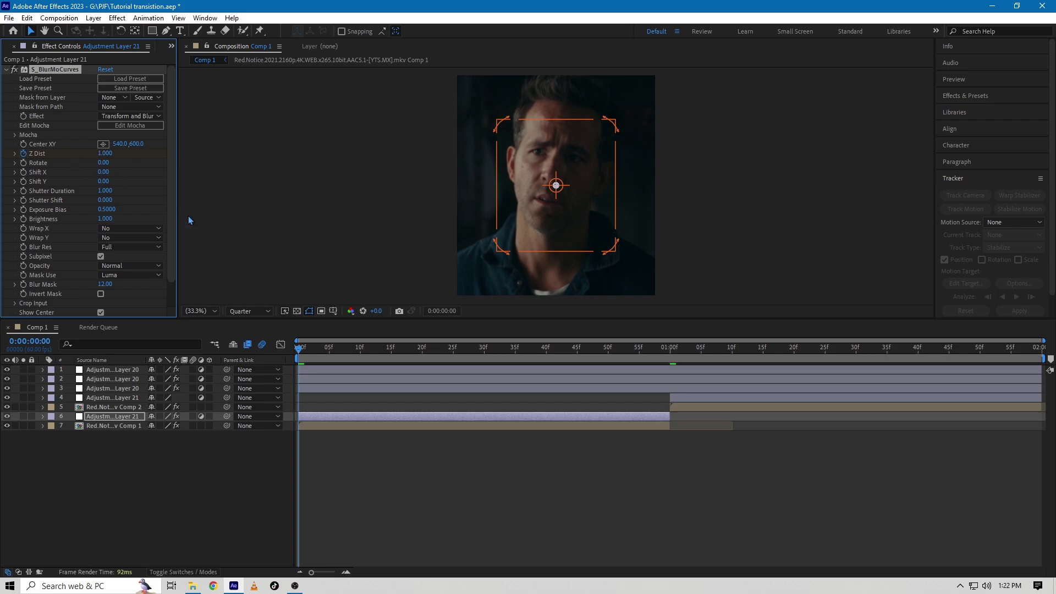
Step to the cut frame, set the Z Dist value there and preview from the beginning.
left_click(664, 348)
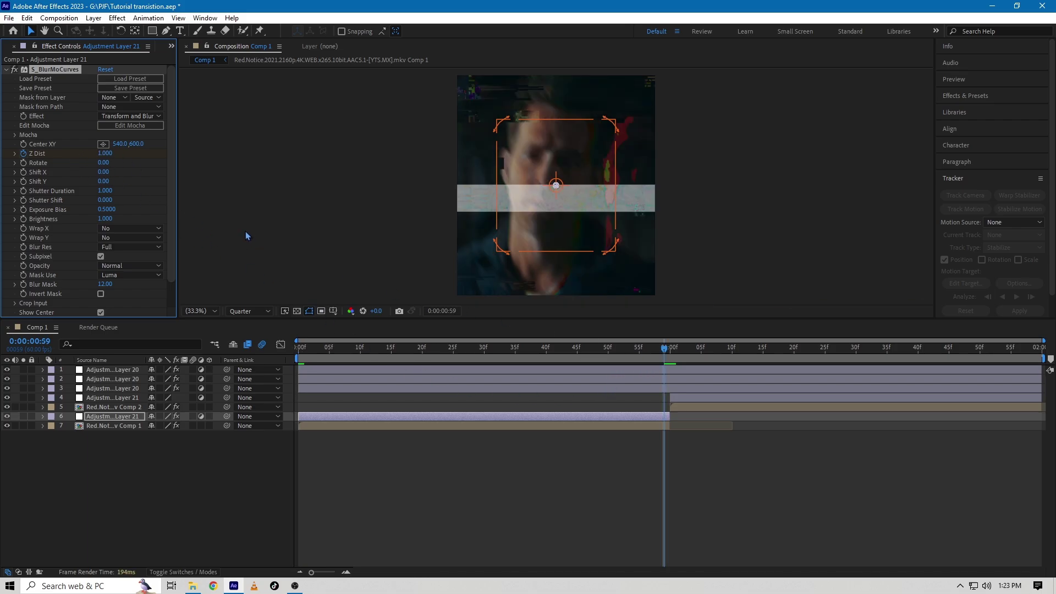
key("Page_Down")
type("0")
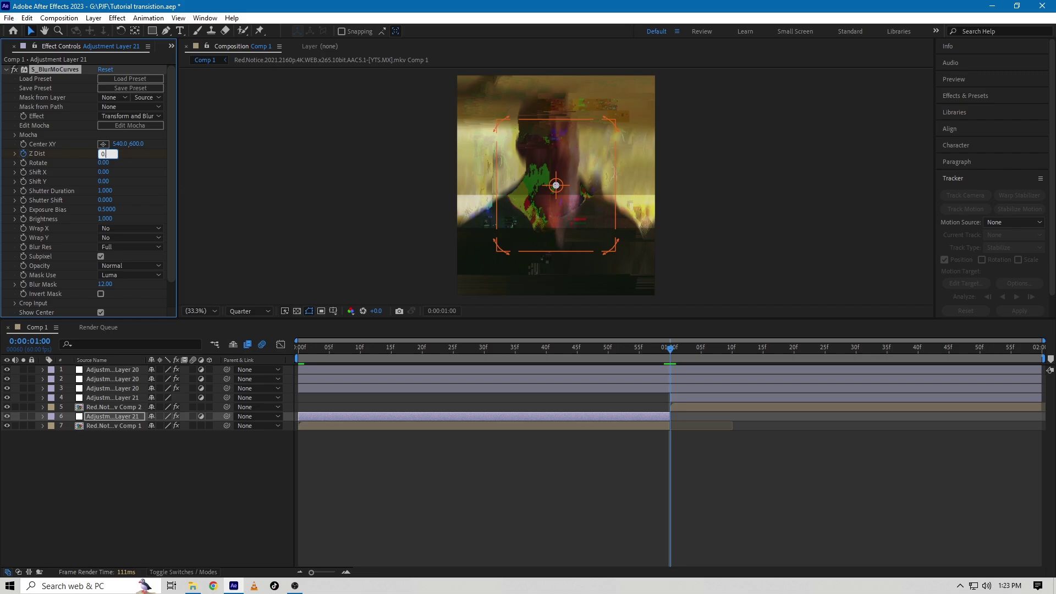
key("Return")
key("space")
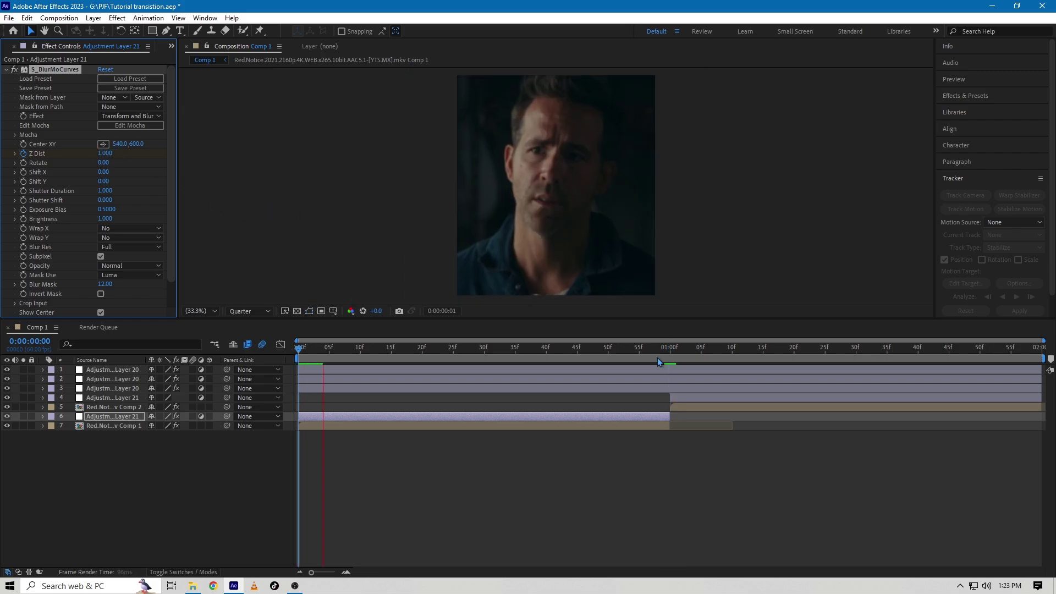
Apply S_BlurMoCurves to the later adjustment layer and keyframe Z Dist 1.600 at one second, ending at the layer's tail.
left_click(671, 402)
key("ctrl+space")
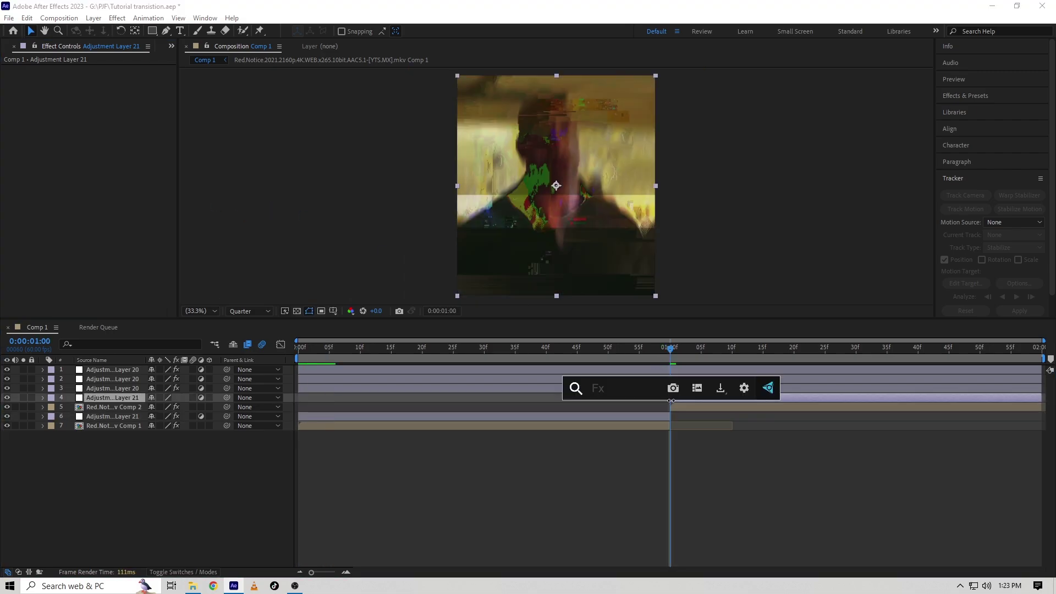
type("S_bl")
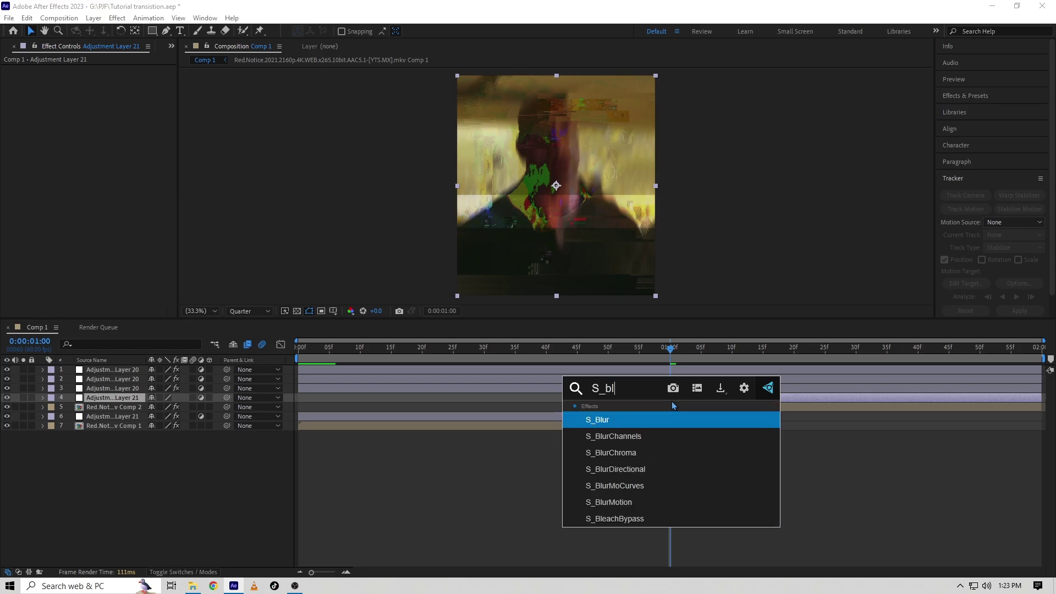
type("urmo")
key("Return")
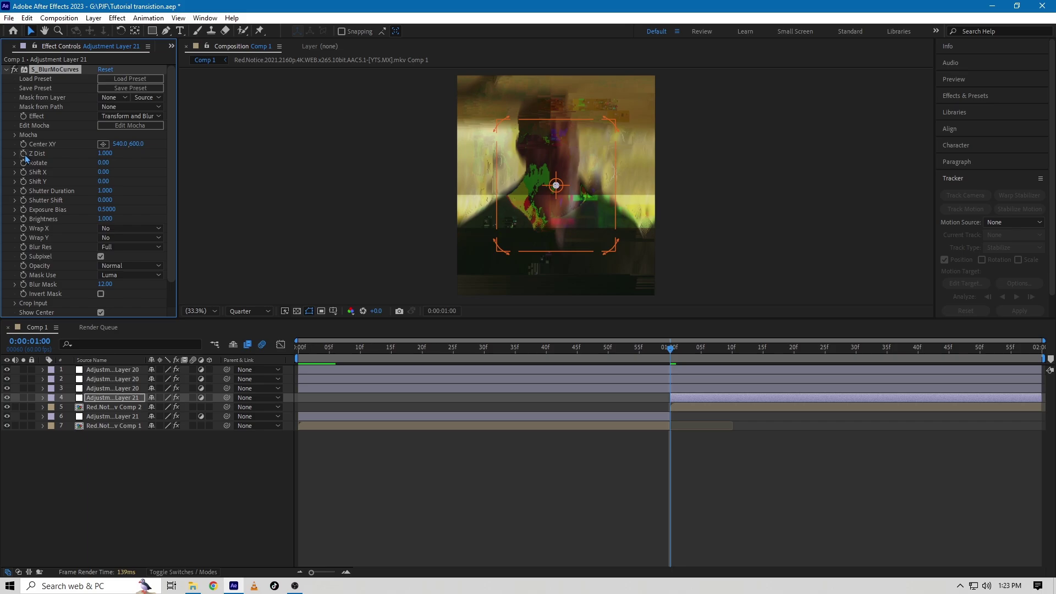
key("u")
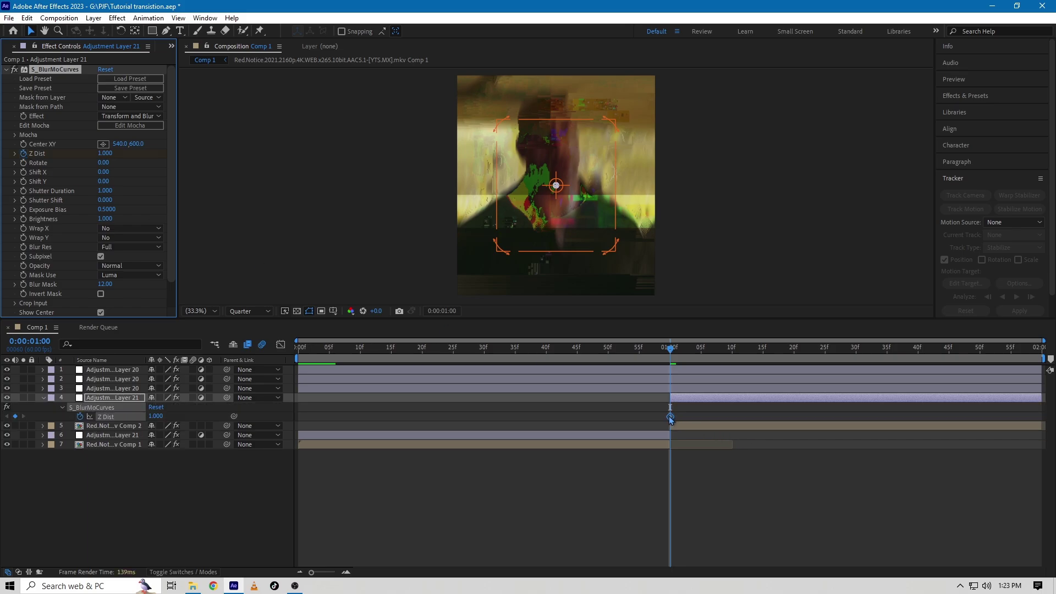
left_click_drag(670, 417, 1040, 460)
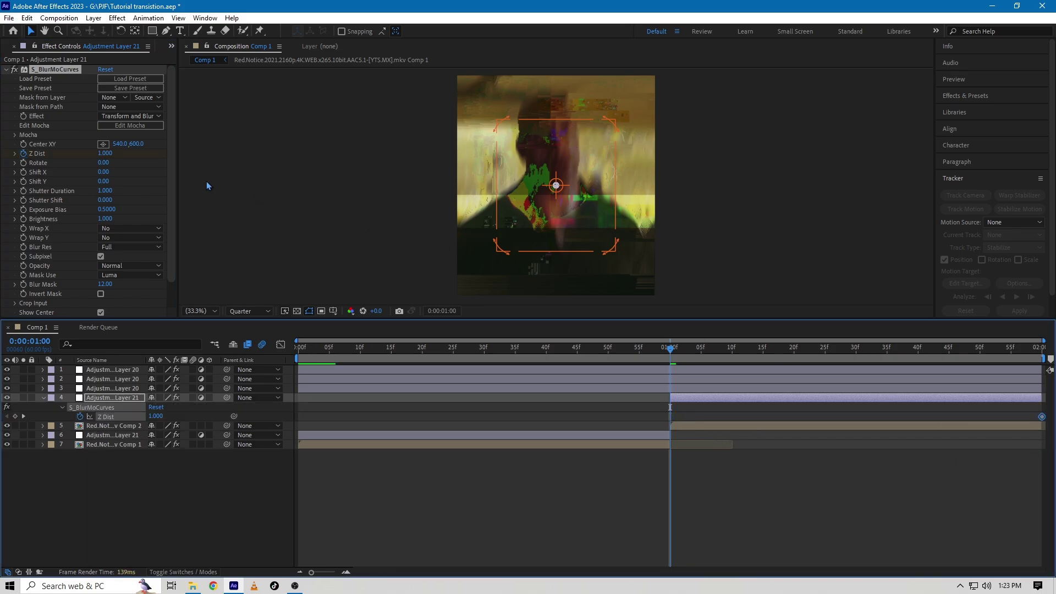
left_click(105, 155)
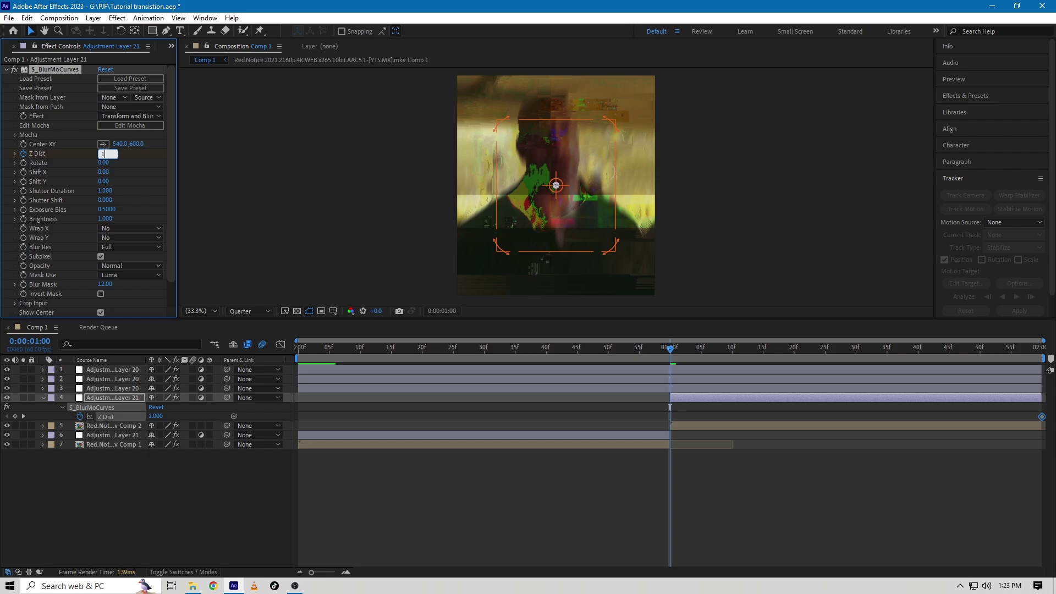
type(".6")
type("00")
key("Return")
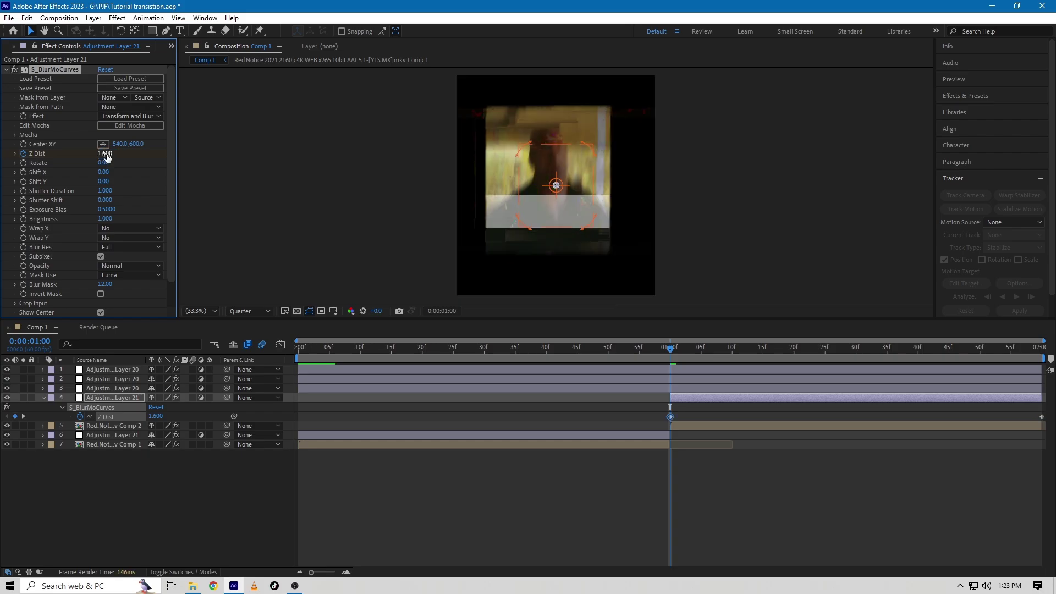
Set Wrap Y and Wrap X to Reflect and step back through frames before the cut.
left_click(132, 238)
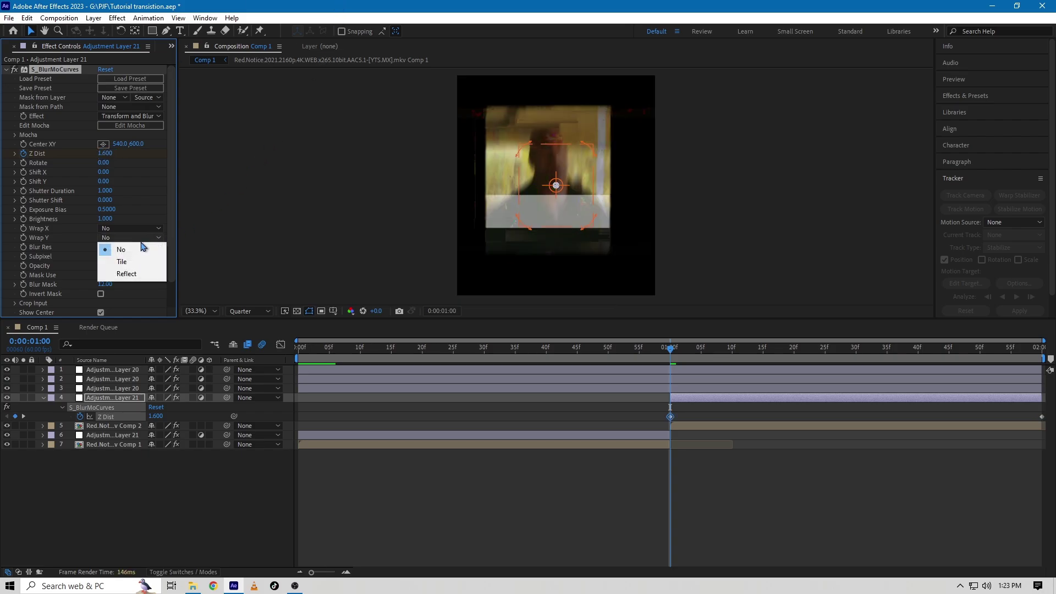
left_click(141, 279)
left_click(127, 227)
left_click(130, 266)
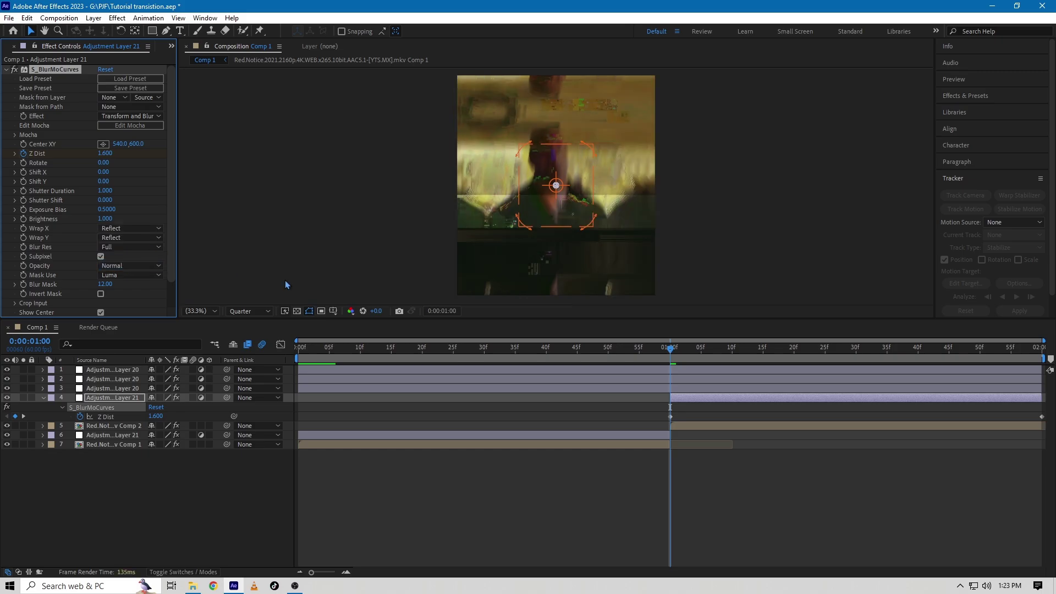
key("Page_Up")
key("Page_Up")
key("Page_Up")
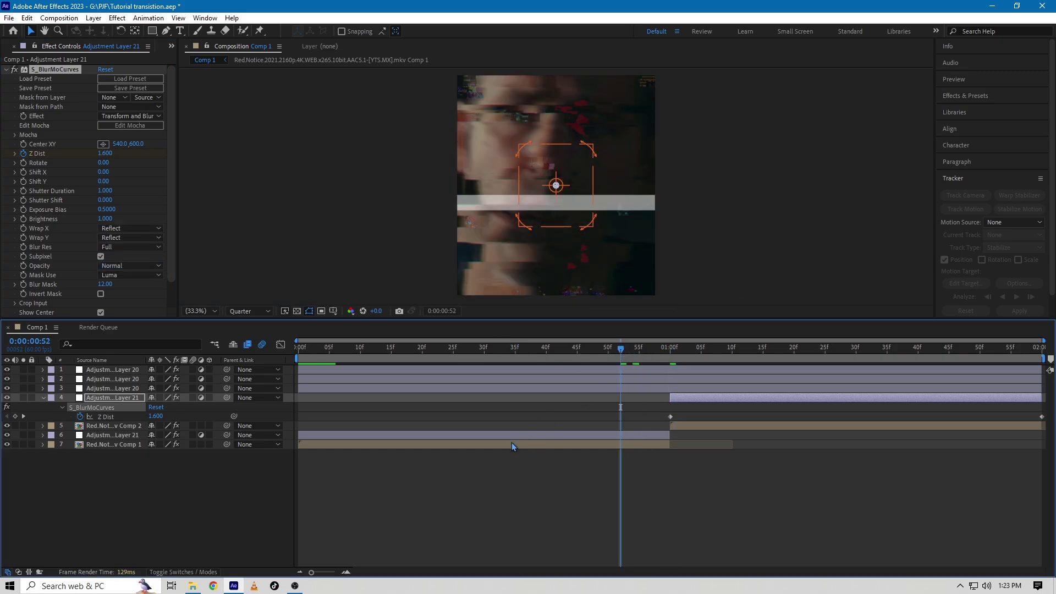
Select both adjustment layers, reveal their Z Dist keyframes and apply Easy Ease to all of them.
left_click(107, 436, "ctrl")
key("u")
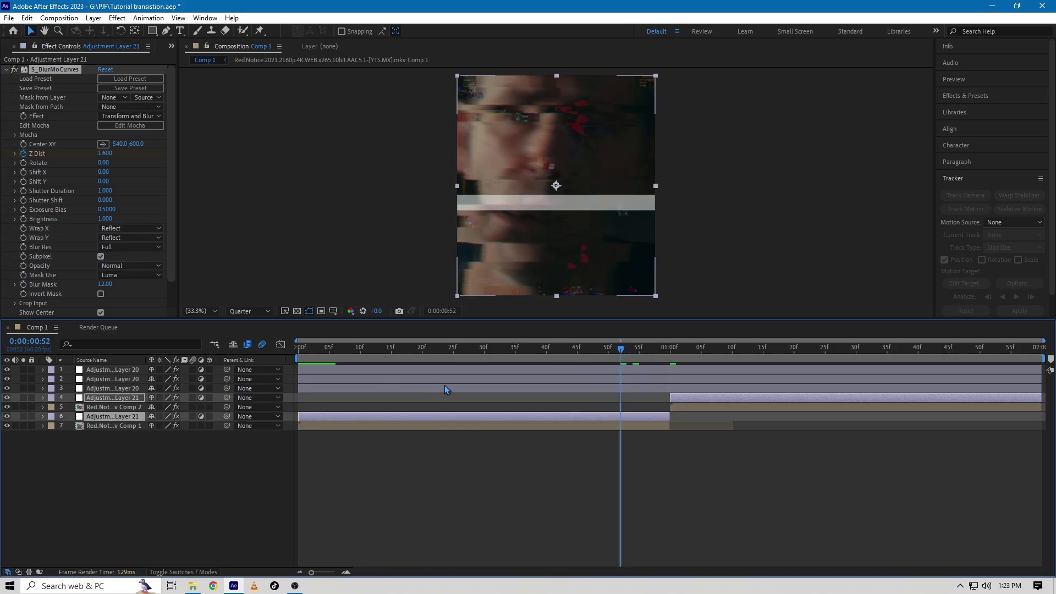
key("k")
key("u")
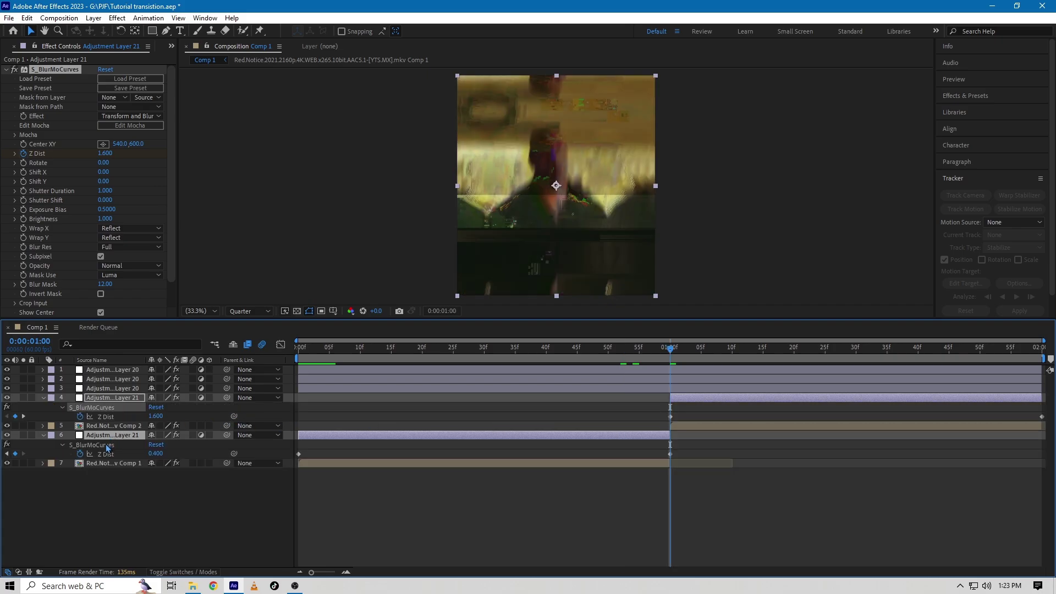
left_click(106, 454)
left_click(105, 415, "shift")
key("F9")
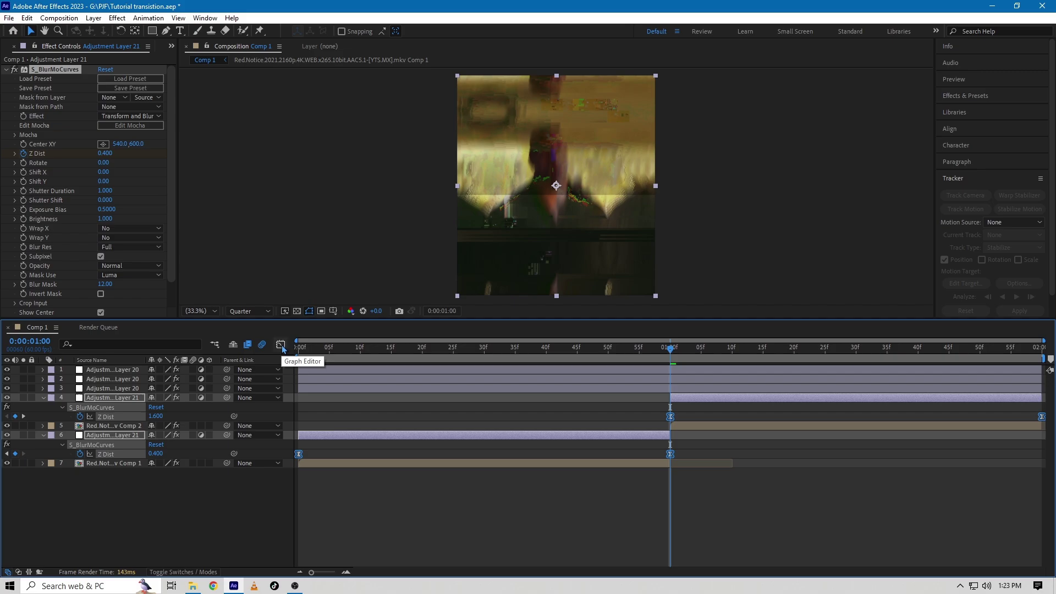
In the speed graph, pull the influence handles so the zoom eases gently and spikes at the 1:00 cut.
left_click(281, 345)
mouse_move(754, 441)
left_mouse_down()
mouse_move(660, 370)
mouse_move(672, 381)
mouse_move(649, 391)
left_mouse_up()
left_click(718, 379)
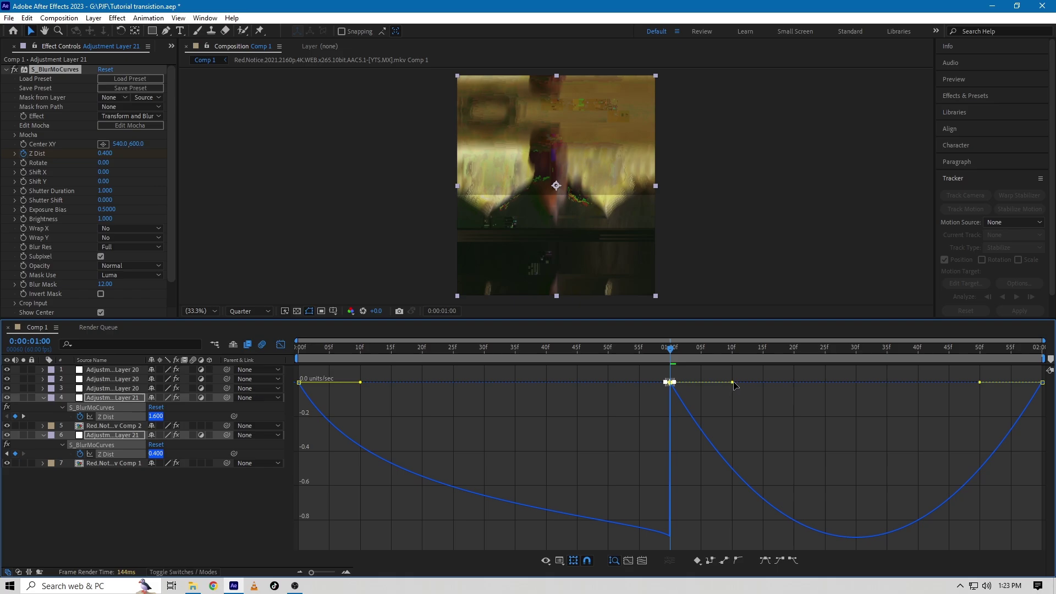
left_click_drag(732, 382, 670, 383)
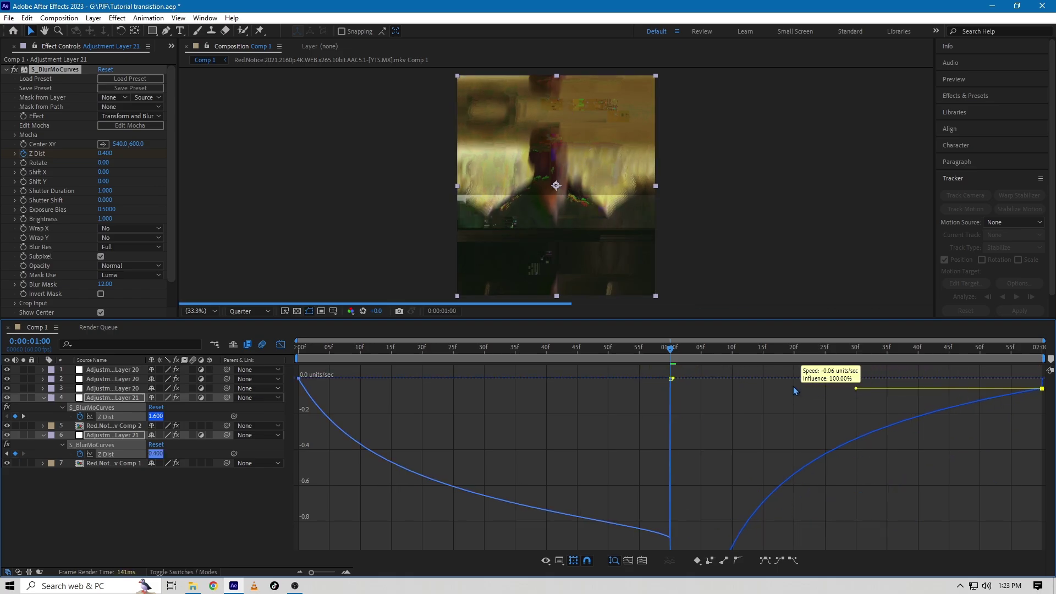
left_click_drag(907, 385, 763, 378)
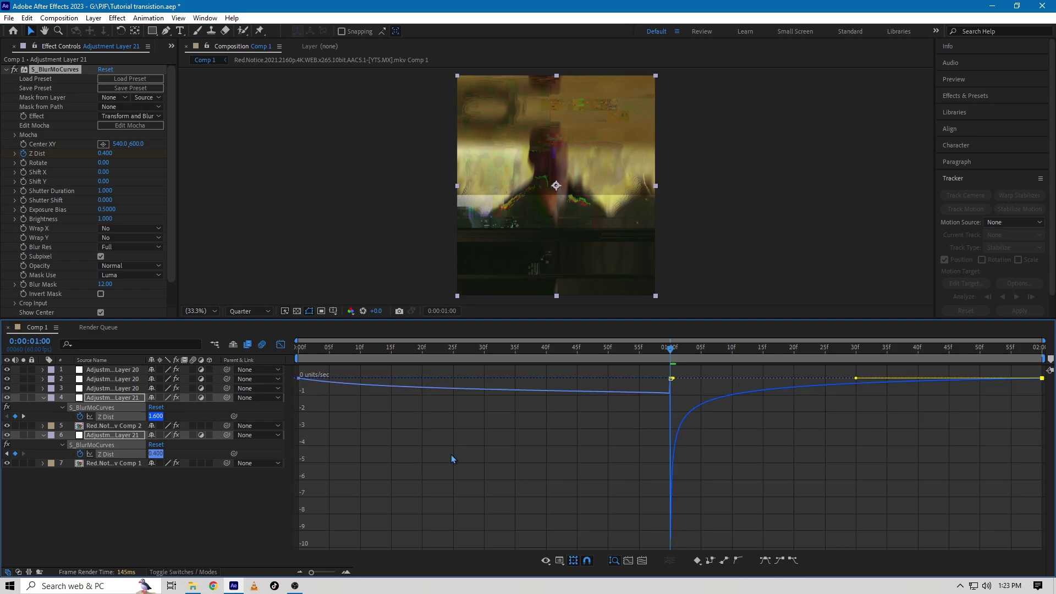
left_click_drag(370, 378, 483, 378)
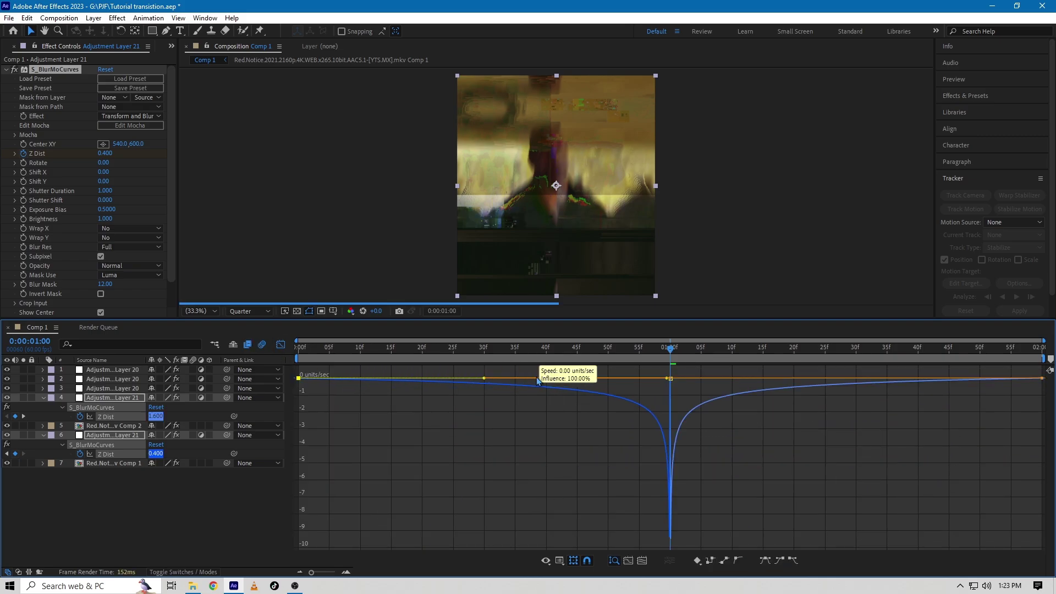
Return to the start, leave the Graph Editor, collapse properties and preview the finished transition.
key("Home")
key("space")
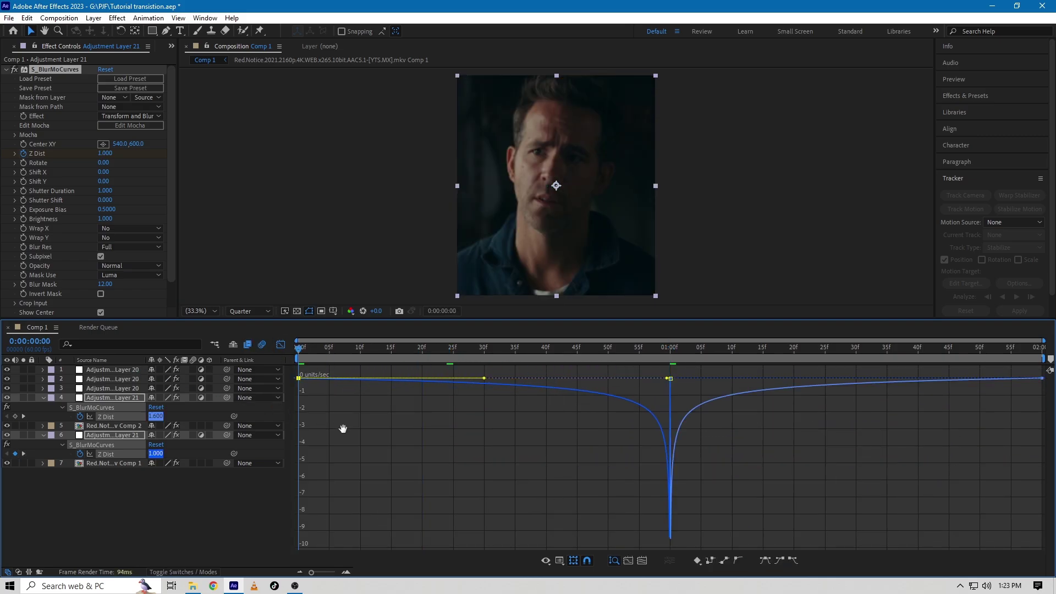
key("s")
left_click(280, 344)
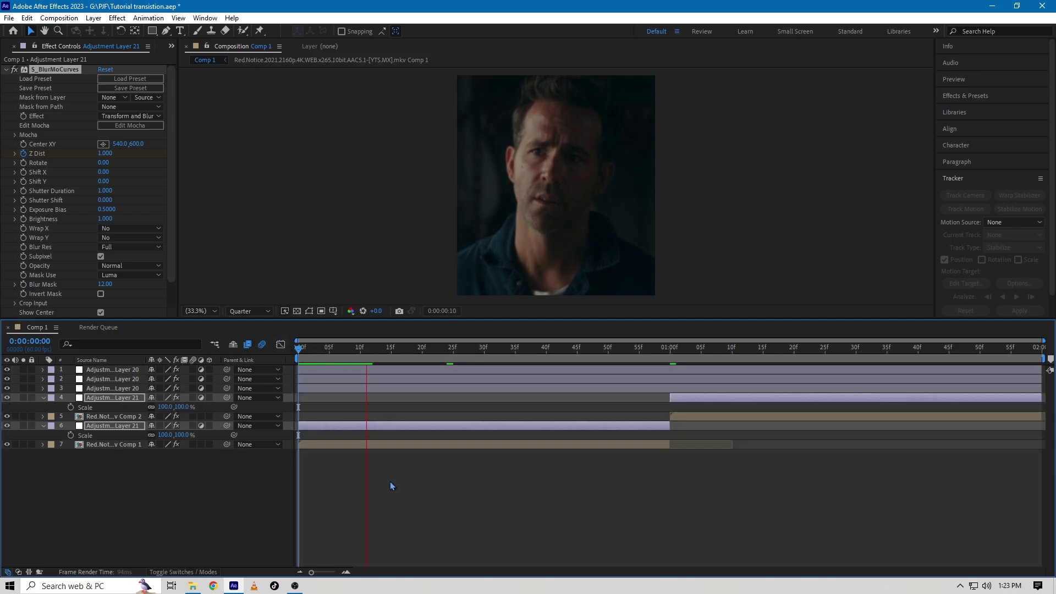
key("s")
key("space")
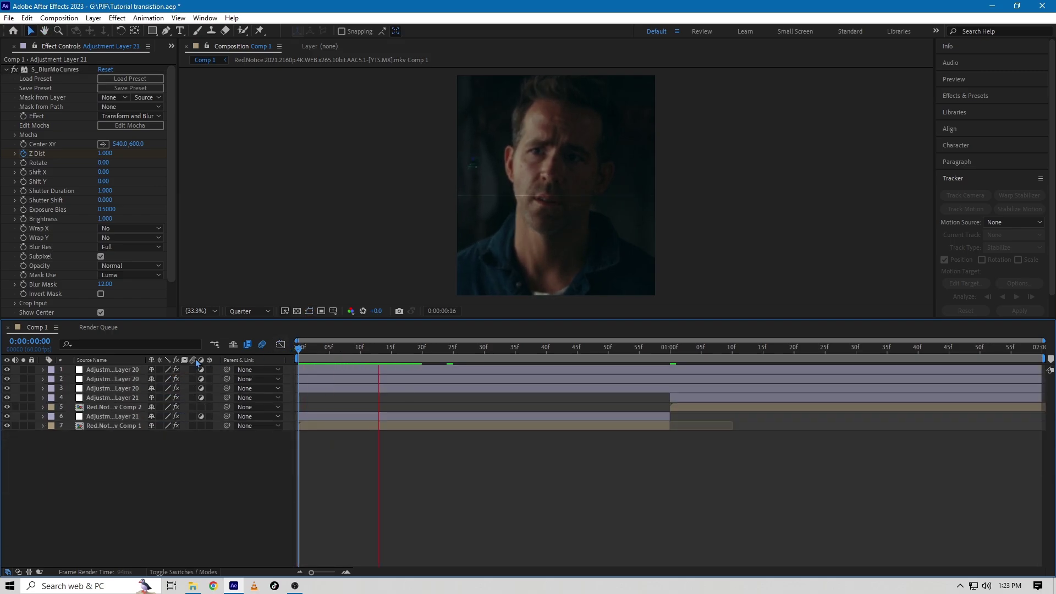